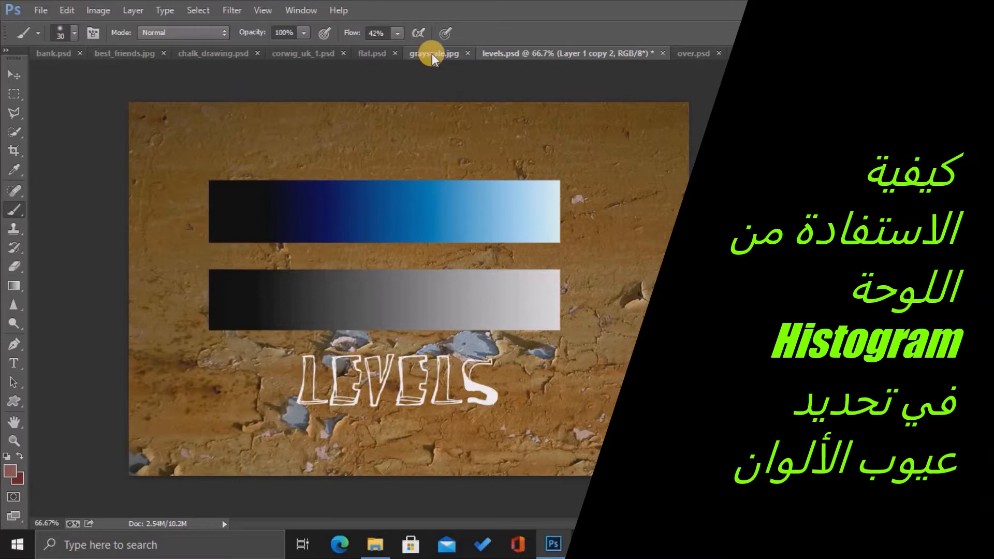
# Switch to the grayscale.jpg document and display its Histogram
pyautogui.click(431, 53)
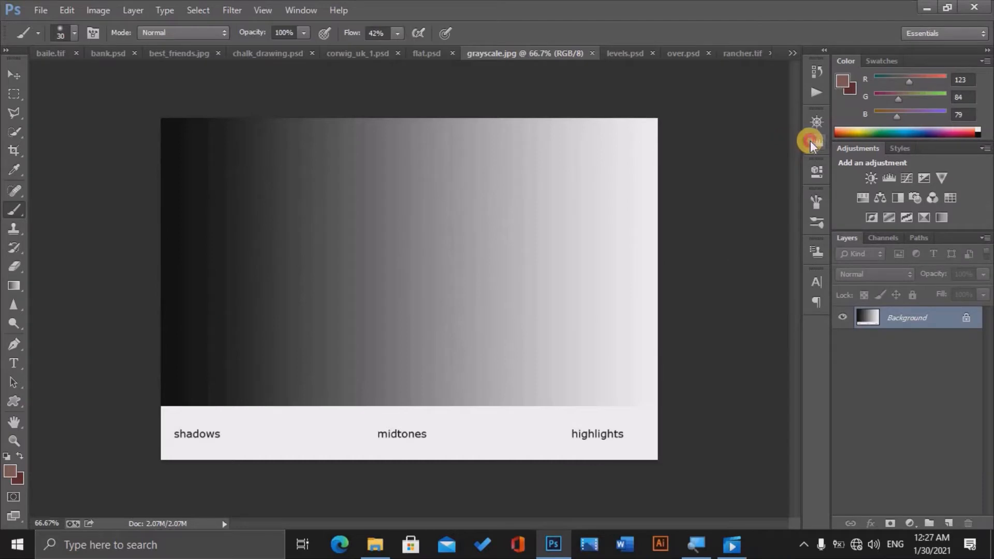
pyautogui.click(811, 141)
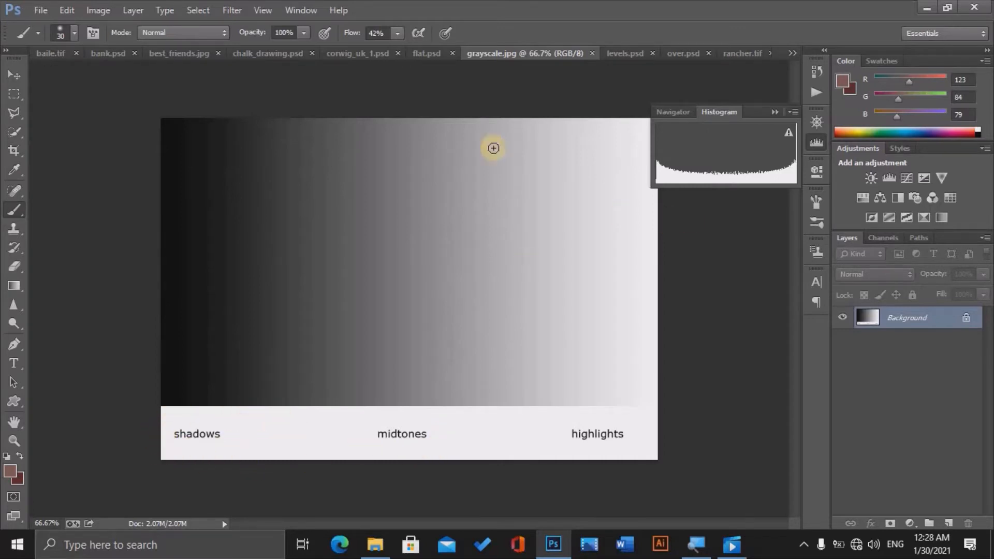
# Close grayscale.jpg and levels.psd, discarding the changes to levels.psd
pyautogui.click(591, 55)
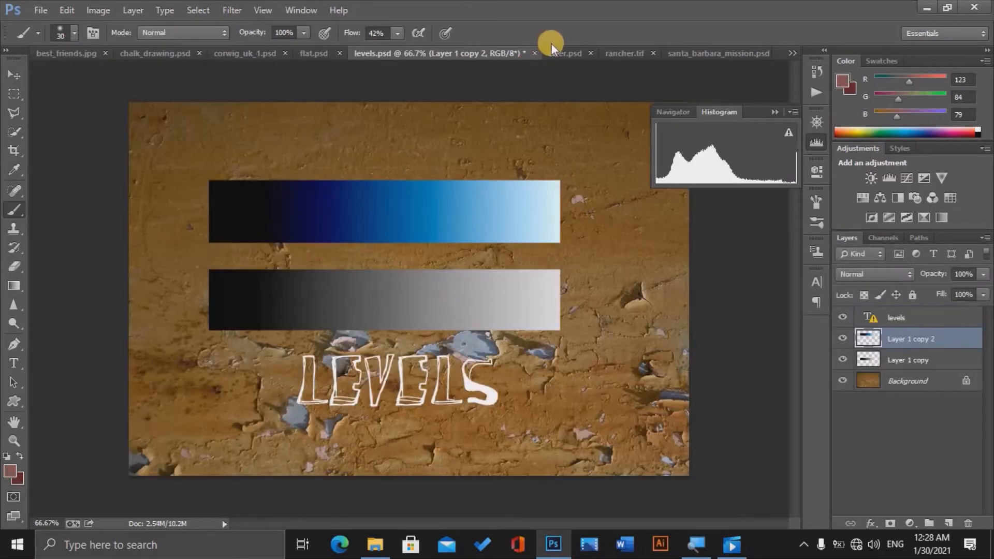
pyautogui.click(535, 53)
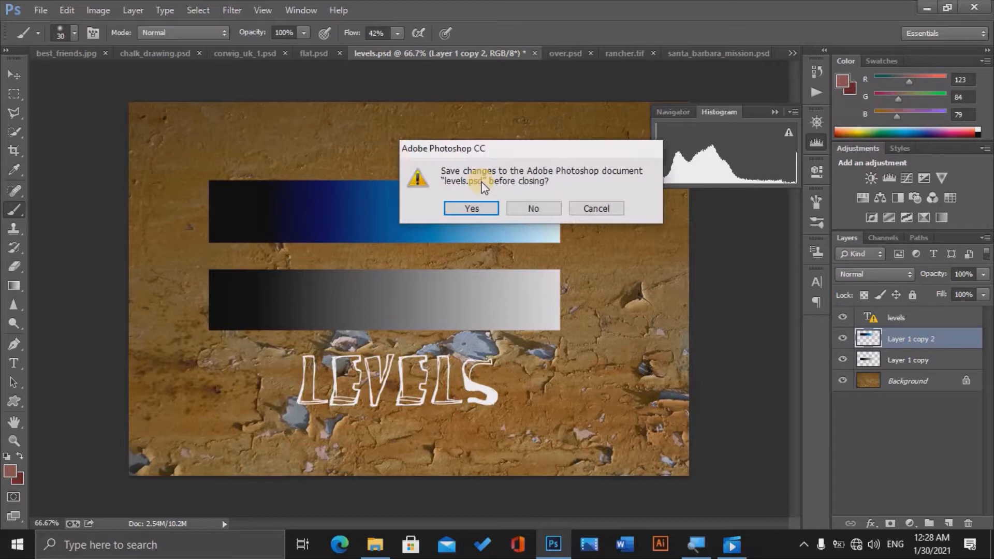
pyautogui.click(523, 207)
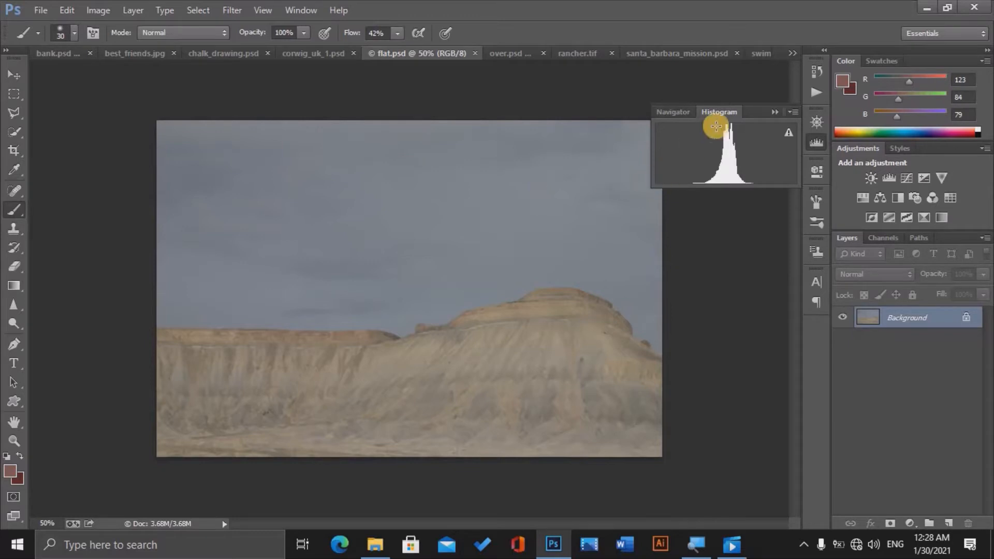
# Set the Histogram to Expanded View and inspect the statistics of the flat.psd image
pyautogui.click(792, 114)
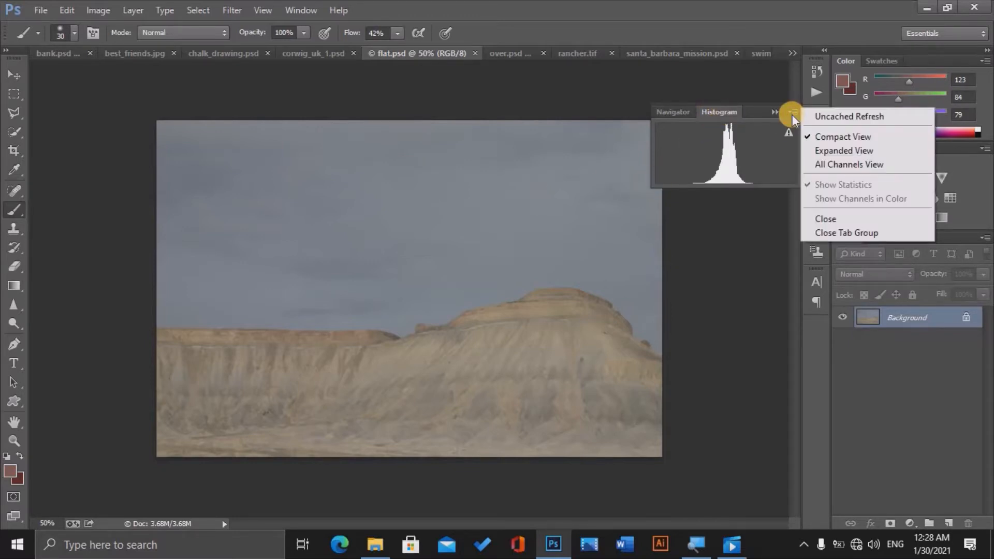
pyautogui.click(829, 149)
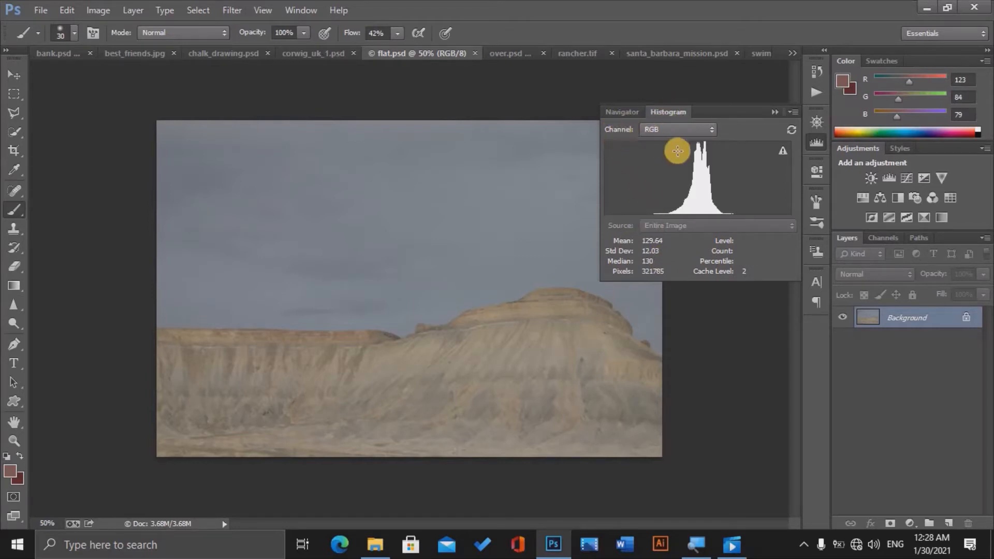
pyautogui.click(694, 153)
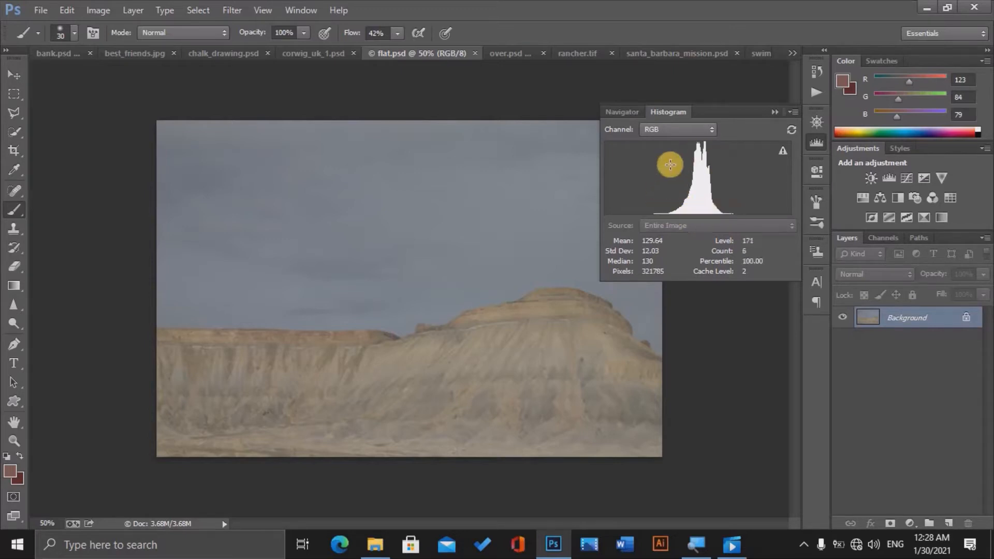
# Examine the flat.psd histogram with the channel set to Colors and to Luminosity
pyautogui.click(712, 130)
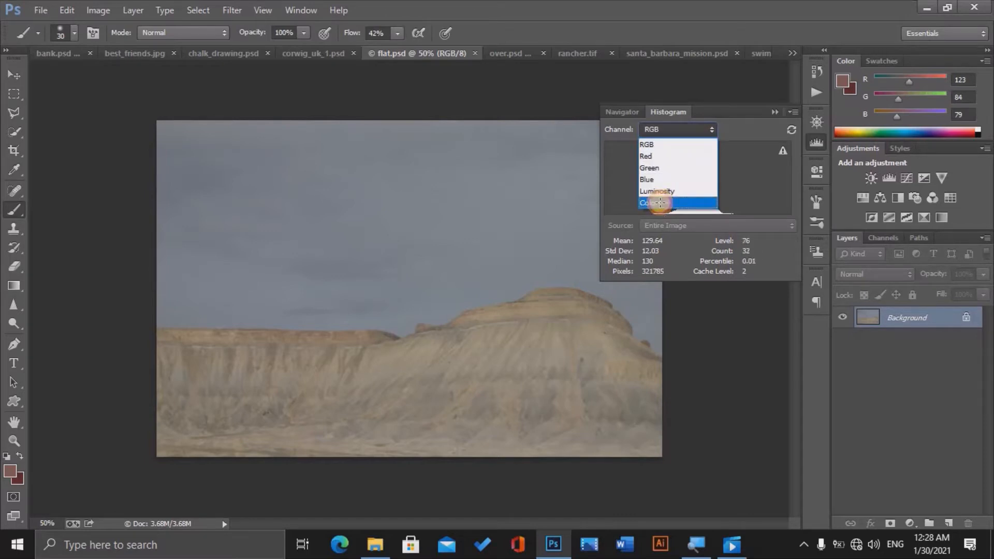
pyautogui.click(660, 203)
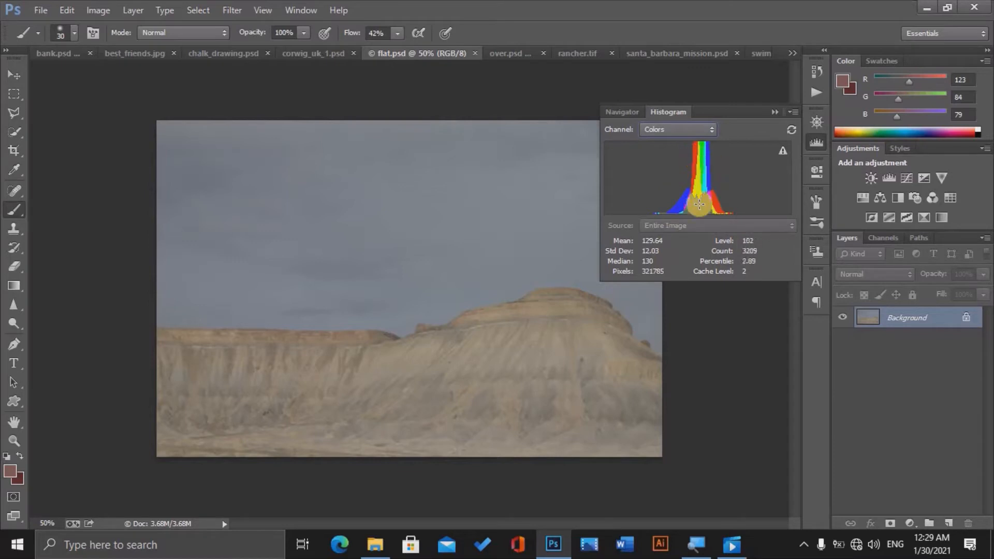
pyautogui.click(681, 131)
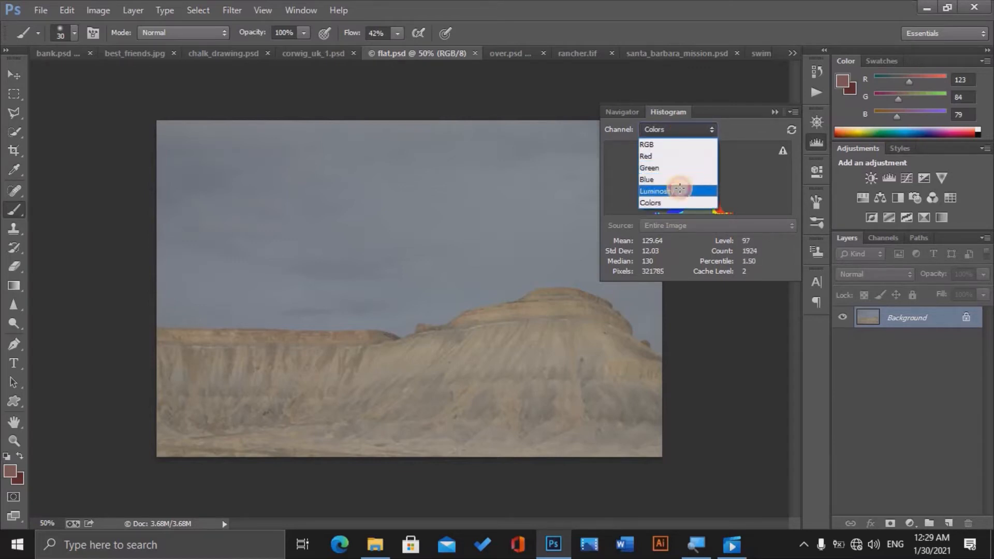
pyautogui.click(680, 188)
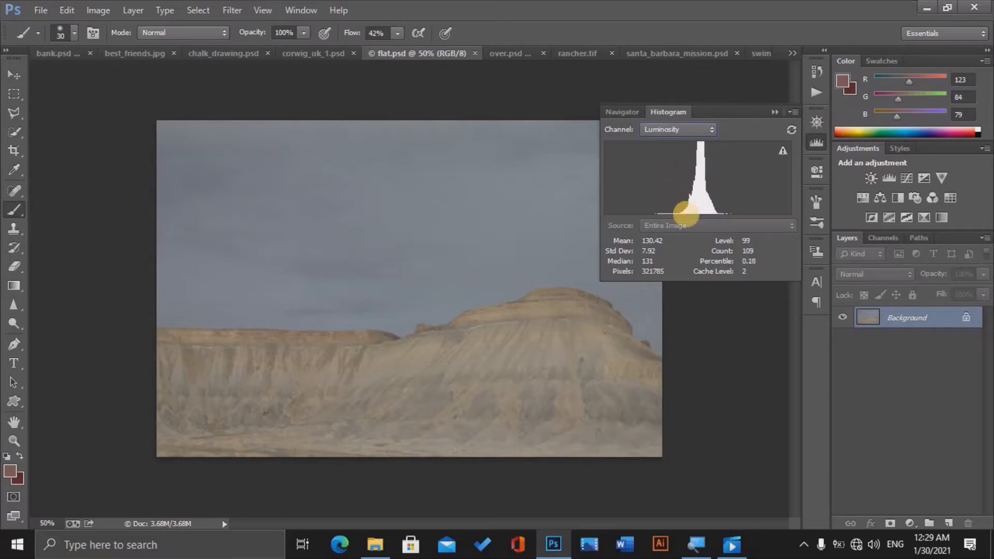
# Examine the Blue, Green and Red channels in the histogram, finishing on the RGB channel
pyautogui.click(703, 132)
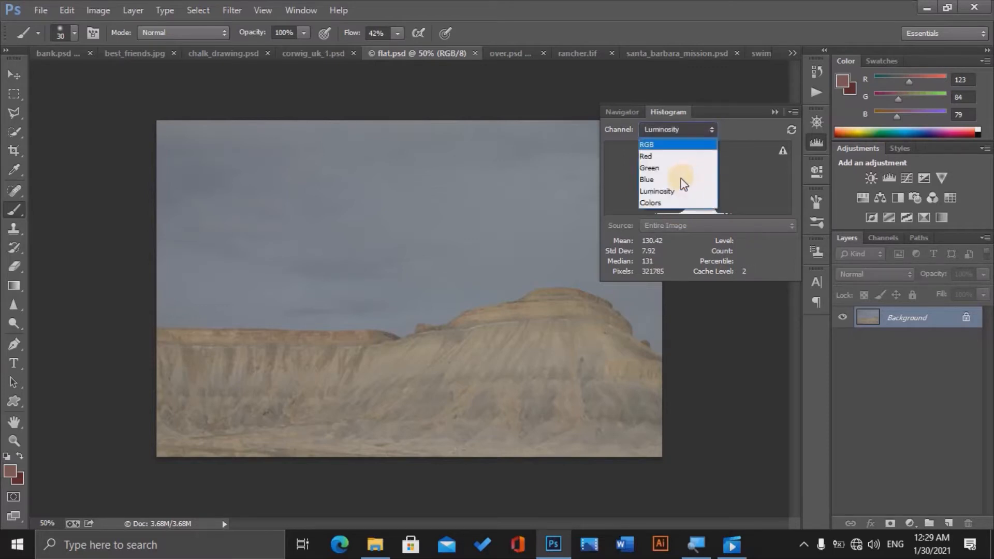
pyautogui.click(679, 178)
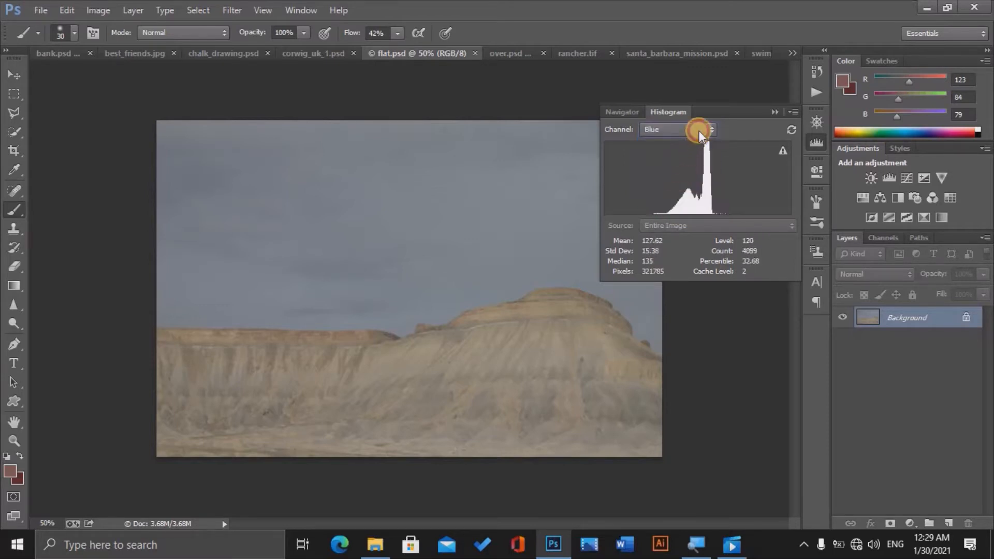
pyautogui.click(699, 131)
pyautogui.click(677, 164)
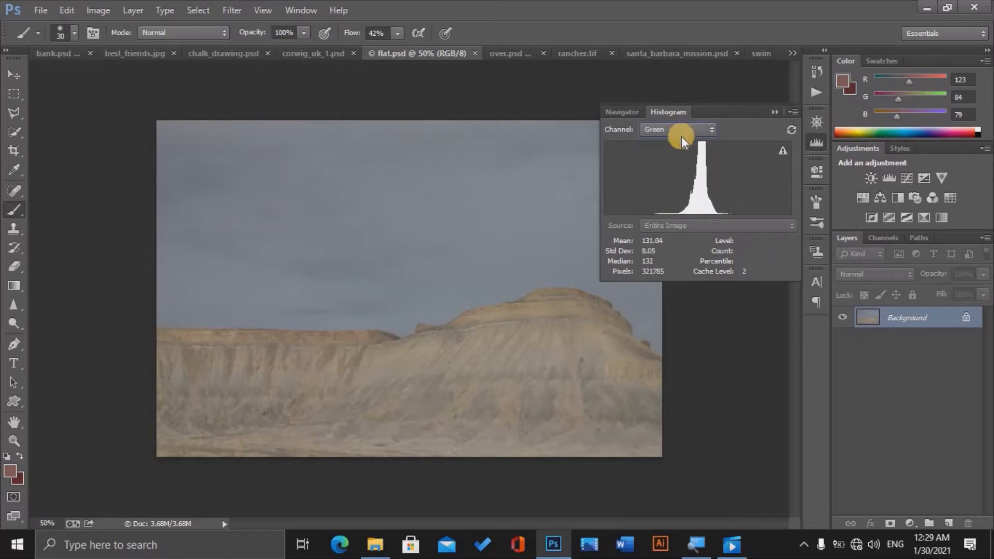
pyautogui.click(681, 133)
pyautogui.click(672, 156)
pyautogui.click(682, 126)
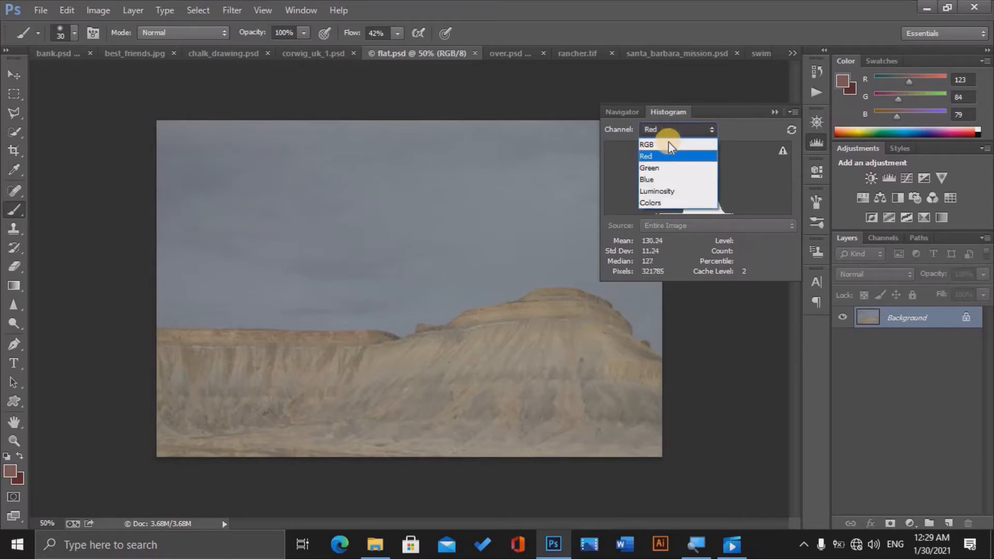
pyautogui.click(664, 144)
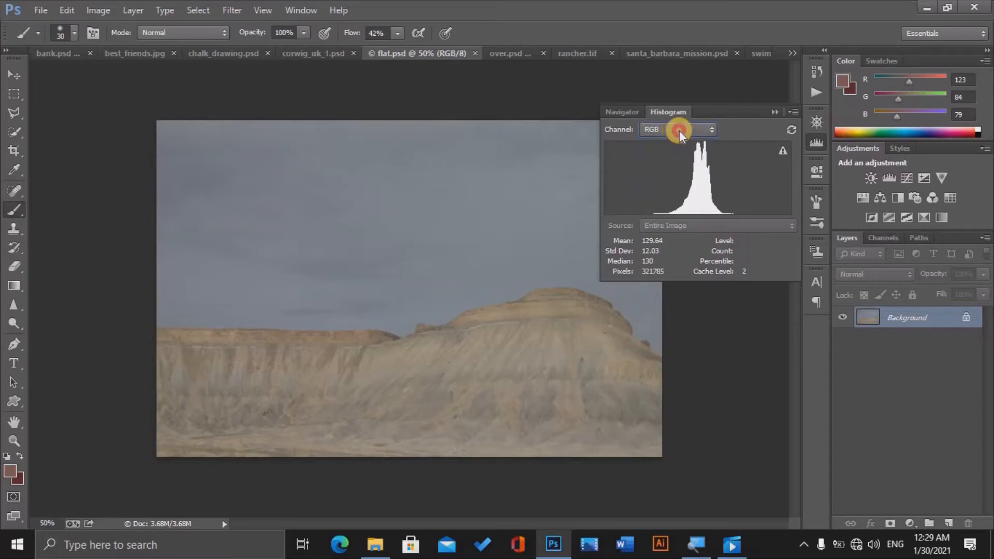
pyautogui.click(679, 131)
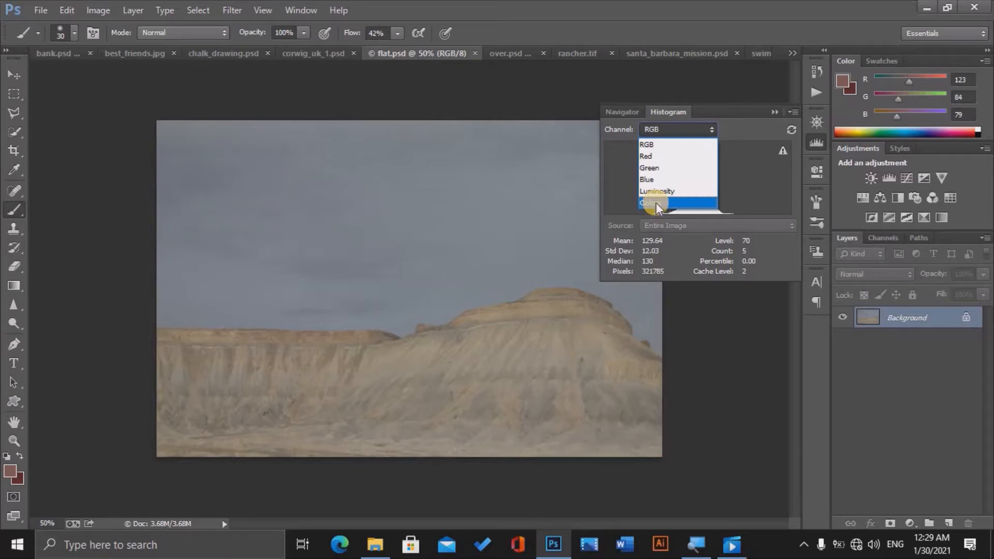
pyautogui.click(650, 145)
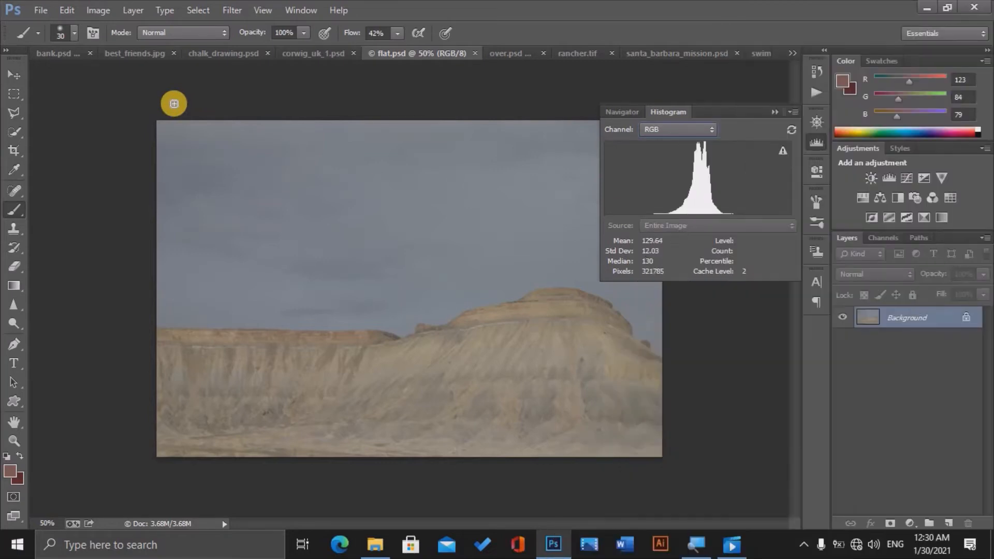
# Apply a Levels adjustment to flat.psd with the RGB input black point at 89 and white point at 163
pyautogui.click(98, 11)
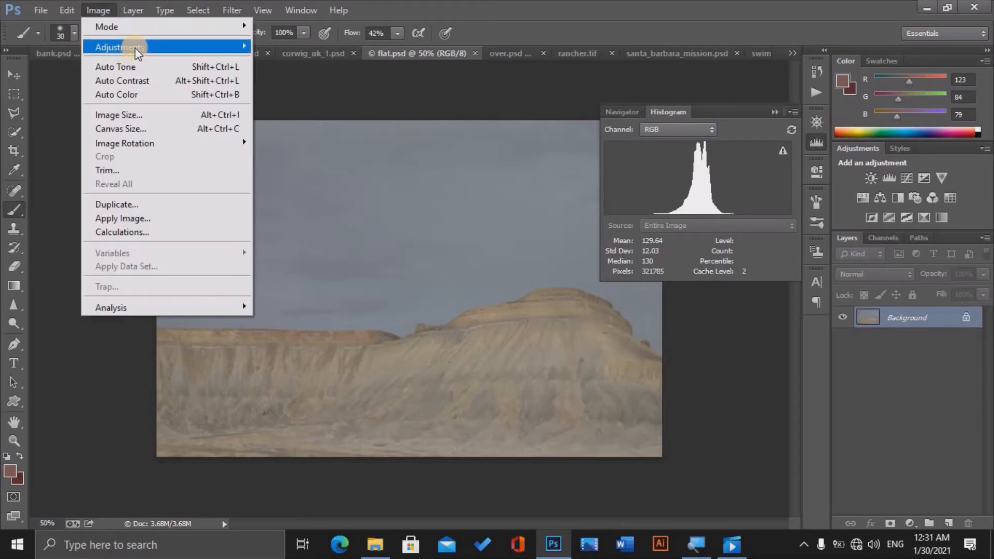
pyautogui.moveTo(137, 51)
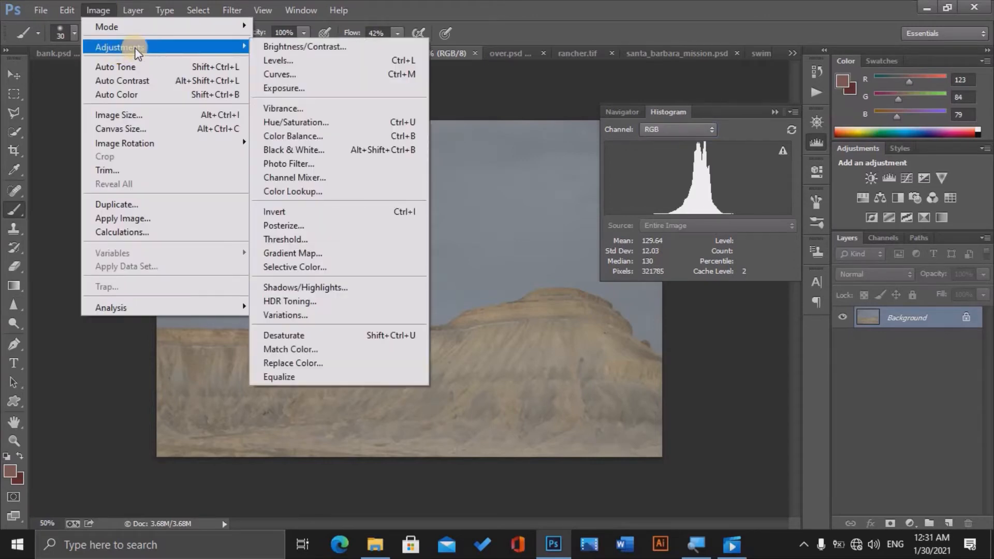
pyautogui.click(285, 67)
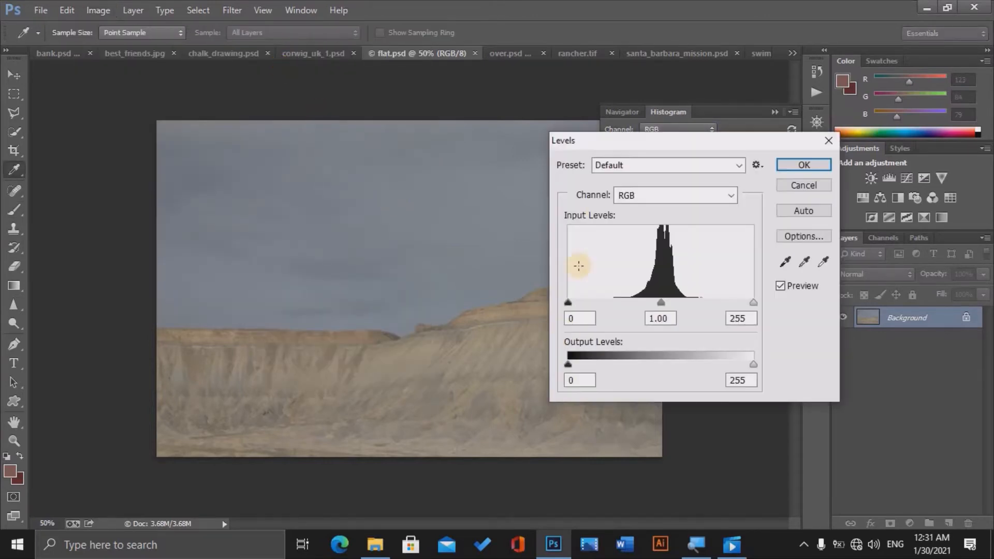
pyautogui.moveTo(687, 141); pyautogui.dragTo(278, 177)
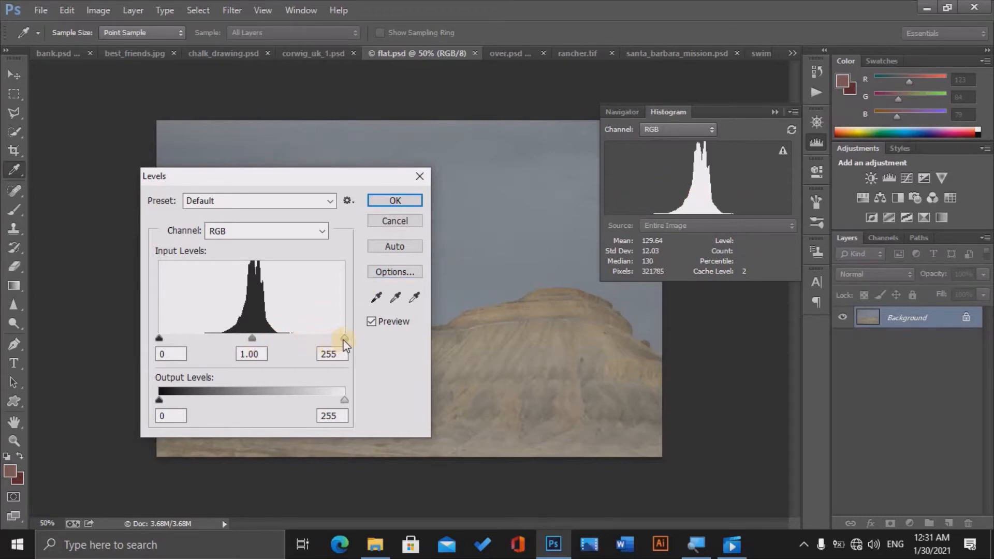
pyautogui.moveTo(344, 346); pyautogui.dragTo(278, 337)
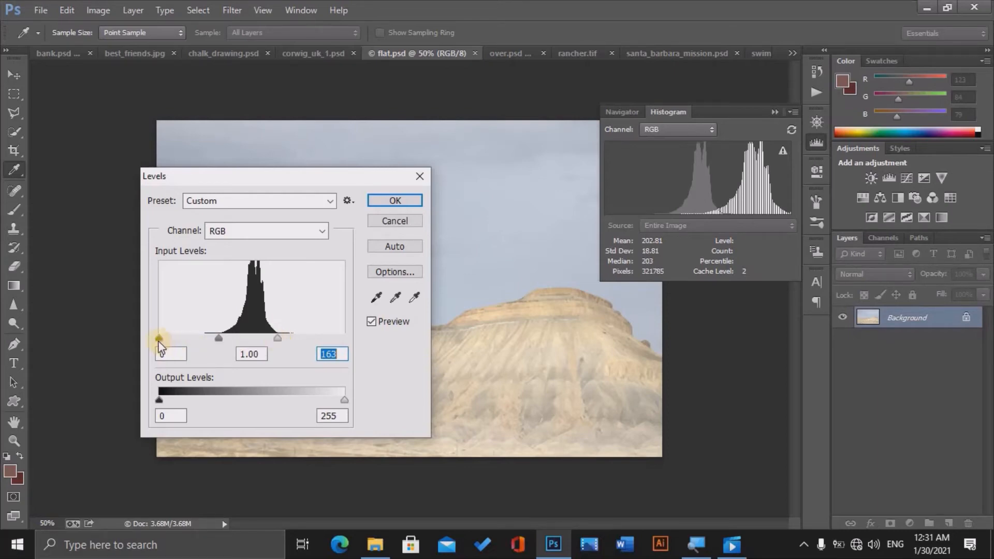
pyautogui.moveTo(159, 340); pyautogui.dragTo(224, 336)
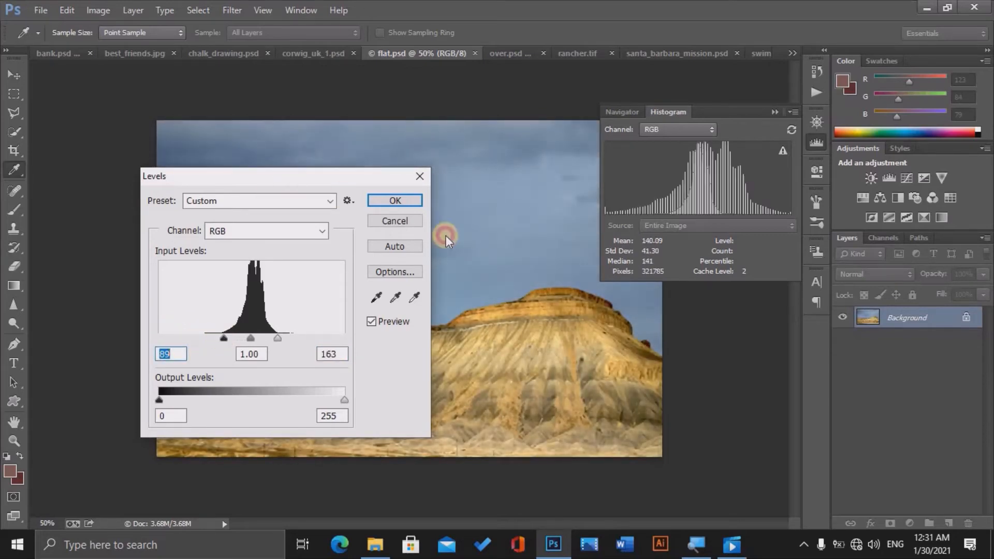
pyautogui.moveTo(290, 174); pyautogui.dragTo(797, 283)
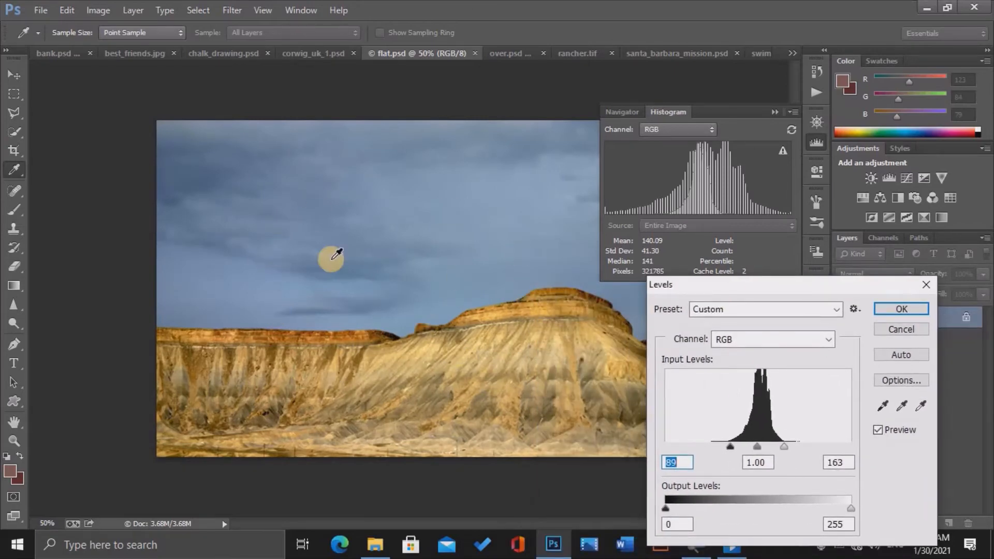
pyautogui.click(899, 309)
pyautogui.press('b')
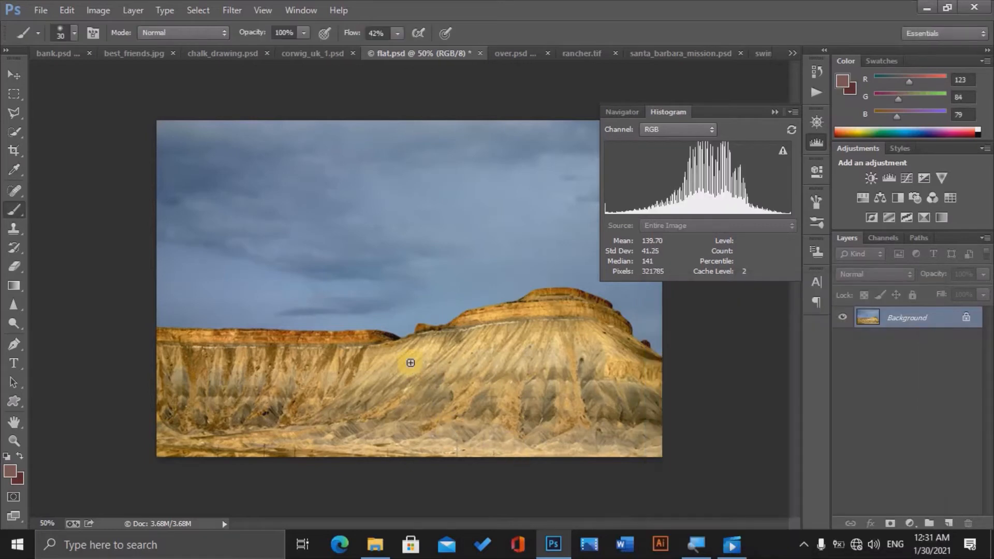
# Undo and redo the Levels adjustment to compare image and histogram before and after, and close flat.psd
pyautogui.hotkey('ctrl', 'z')
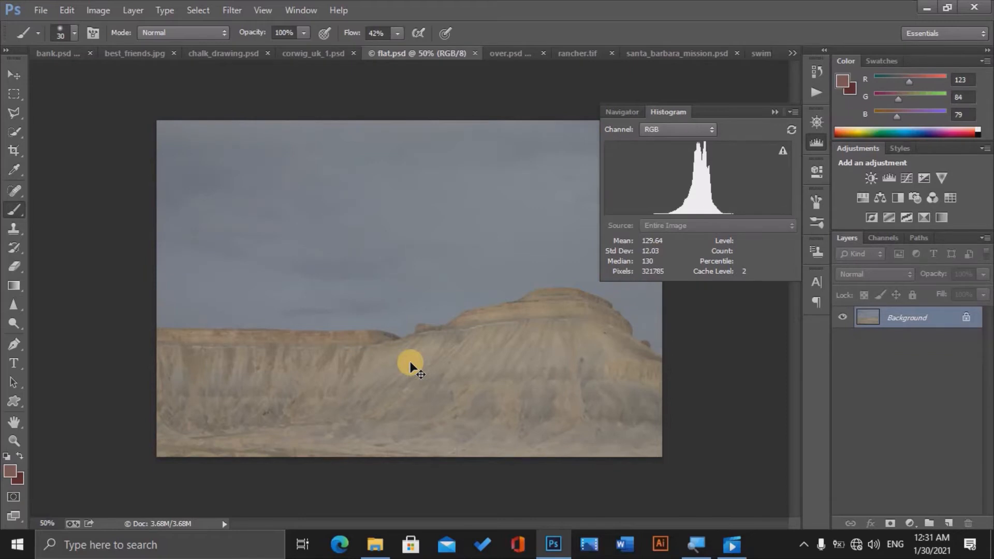
pyautogui.hotkey('ctrl', 'z')
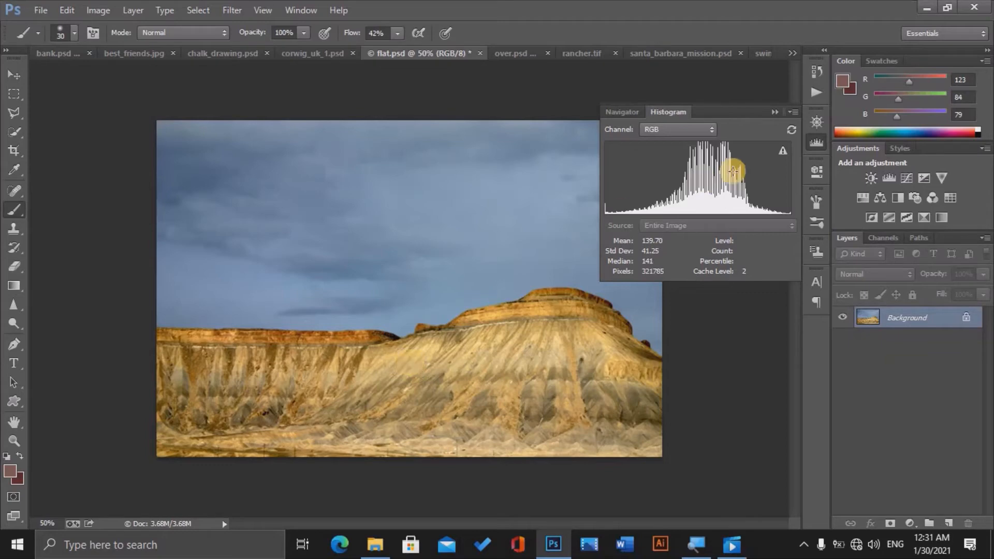
pyautogui.moveTo(771, 203)
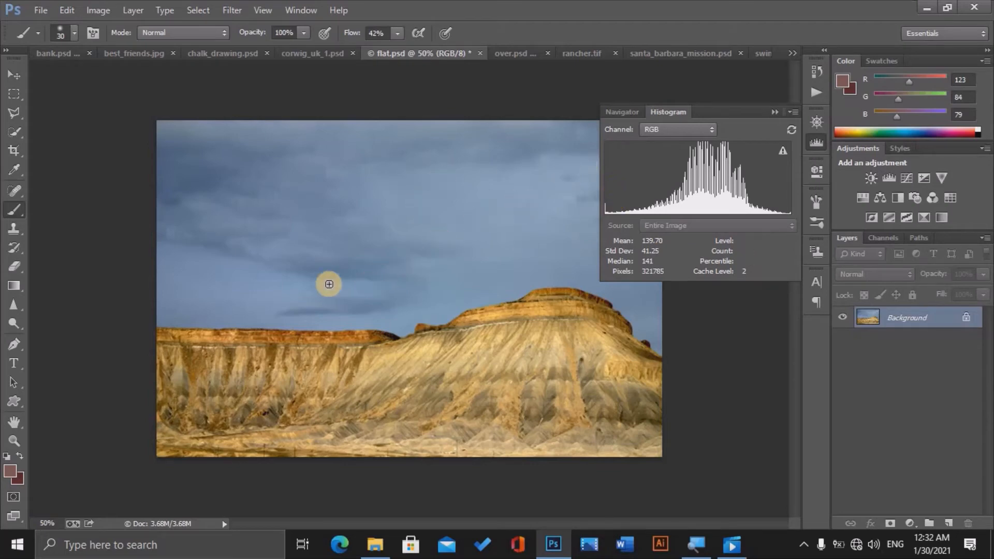
pyautogui.click(480, 54)
pyautogui.press('Escape')
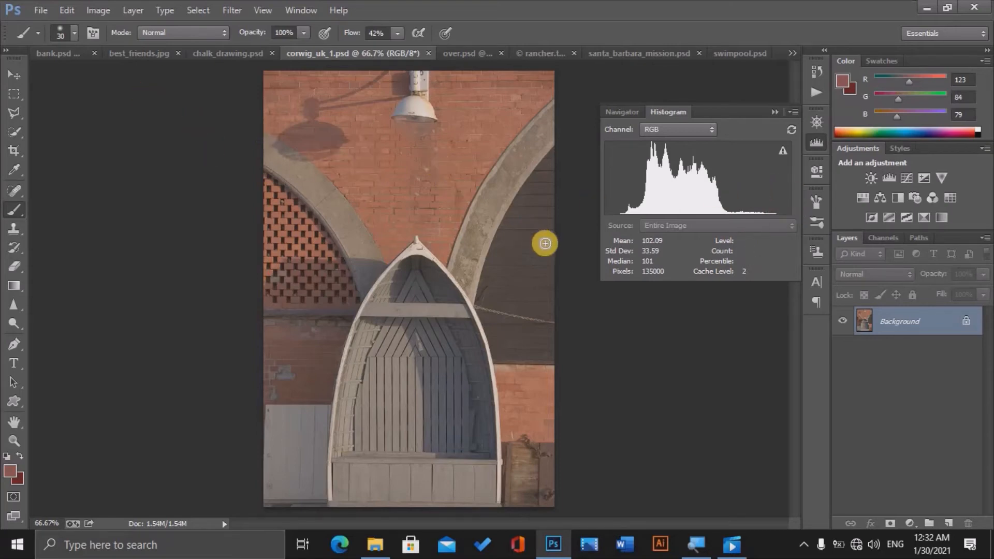
# Apply a Levels adjustment to corwig_uk_1.psd with the RGB input black point at 33 and white point at 174
pyautogui.hotkey('ctrl', 'l')
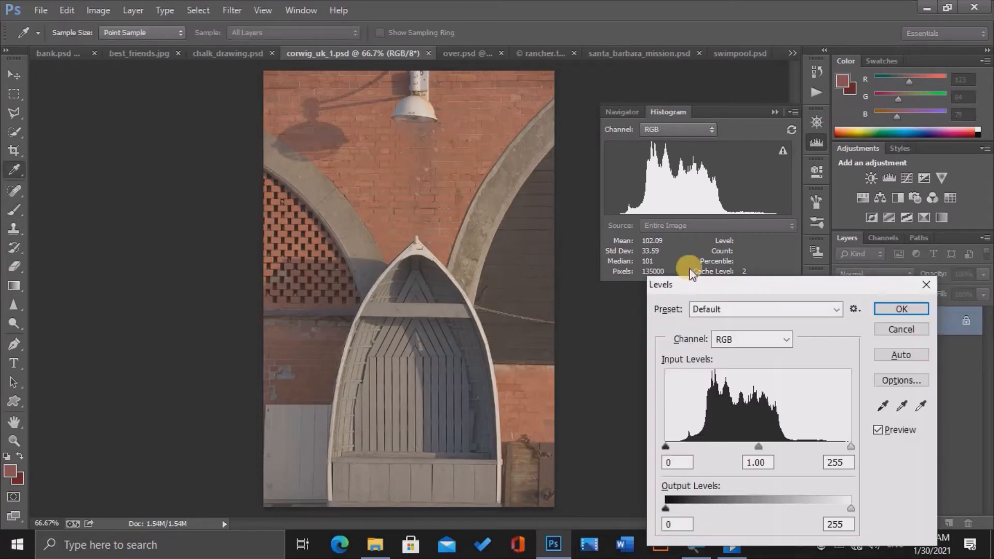
pyautogui.moveTo(747, 285); pyautogui.dragTo(513, 174)
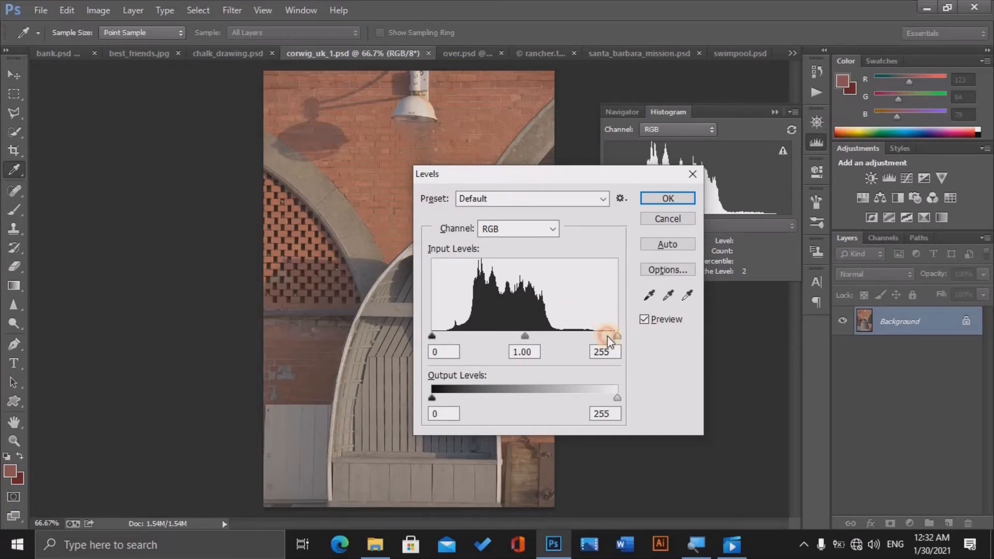
pyautogui.moveTo(586, 336); pyautogui.dragTo(558, 336)
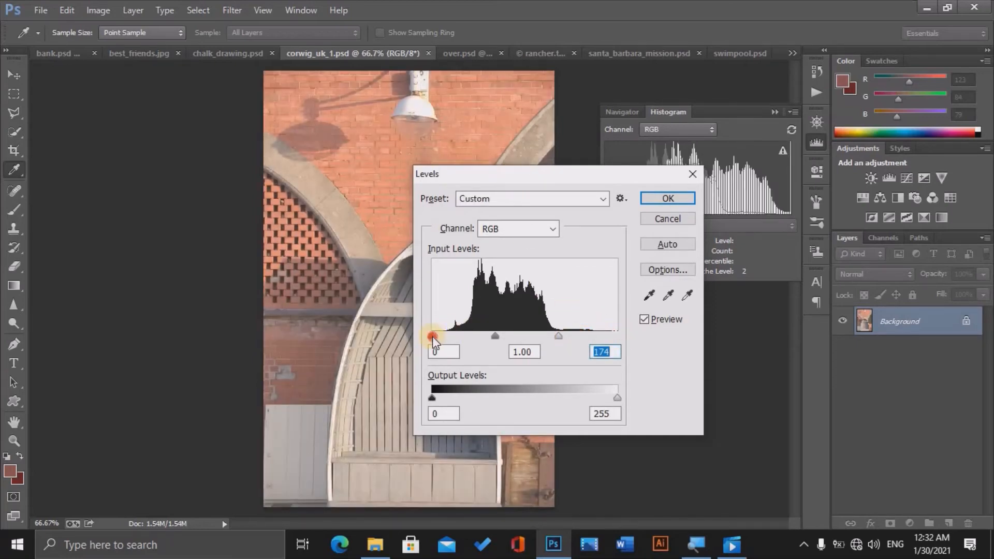
pyautogui.moveTo(446, 340); pyautogui.dragTo(455, 337)
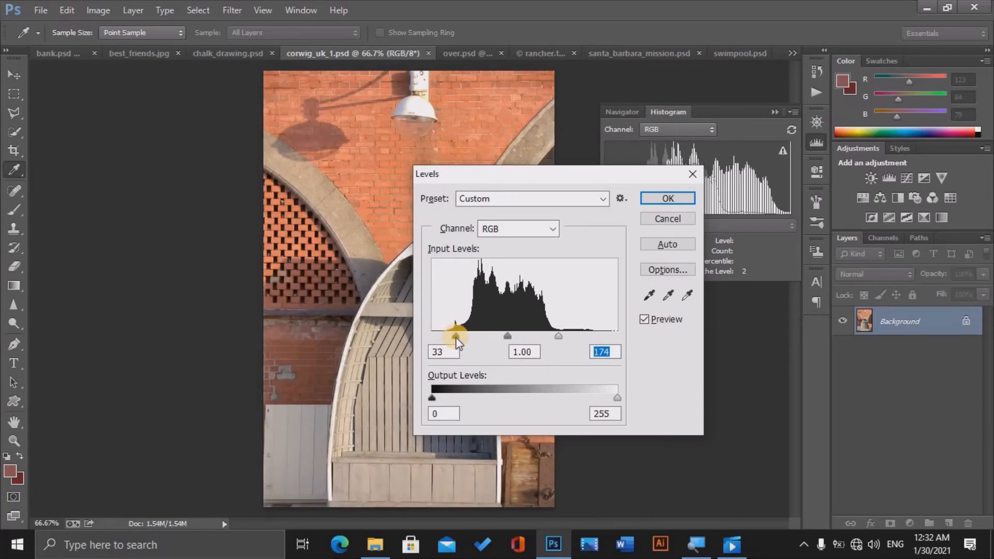
pyautogui.click(668, 198)
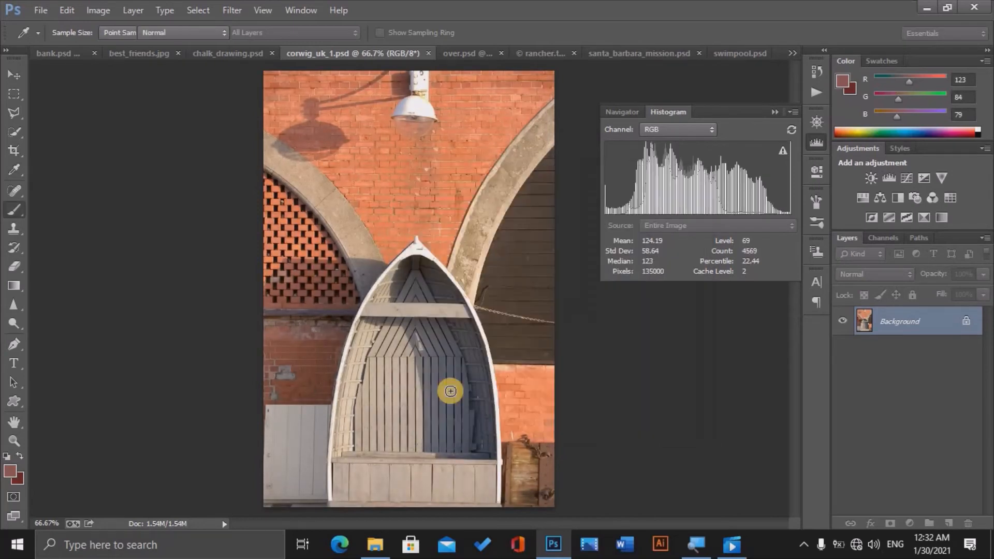
pyautogui.press('b')
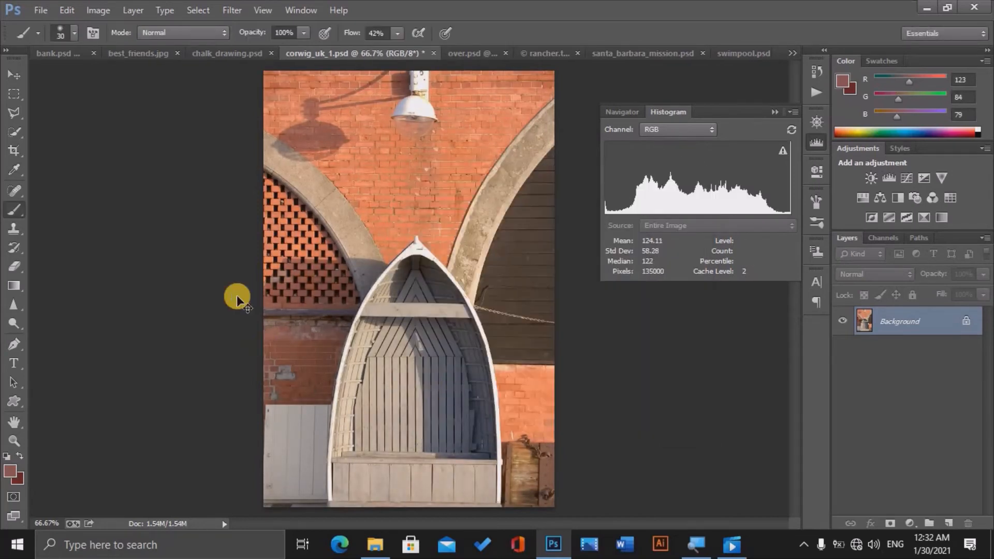
# Undo and redo the Levels adjustment on corwig_uk_1.psd to compare before and after, and close the file without saving
pyautogui.hotkey('ctrl', 'z')
pyautogui.hotkey('ctrl', 'z')
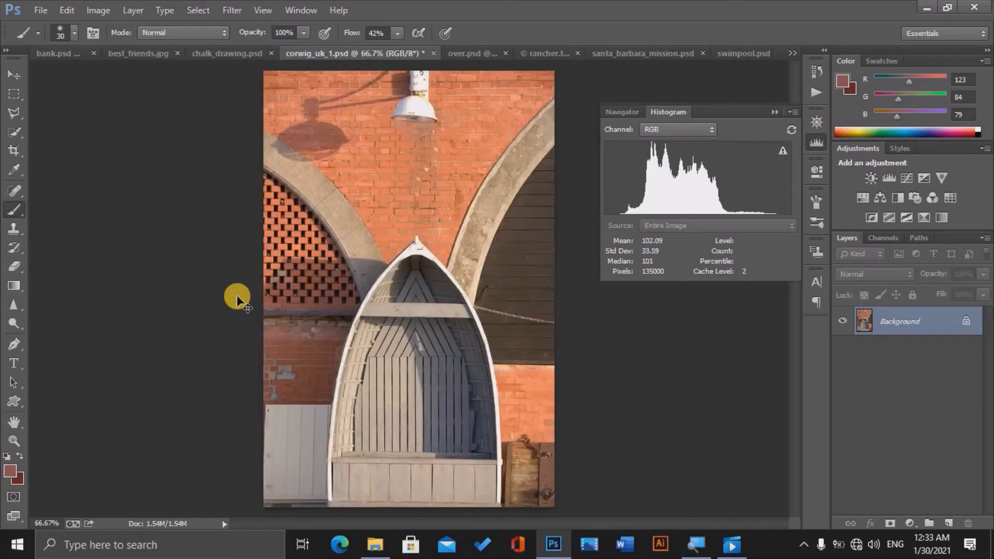
pyautogui.hotkey('ctrl', 'z')
pyautogui.hotkey('ctrl', 'z')
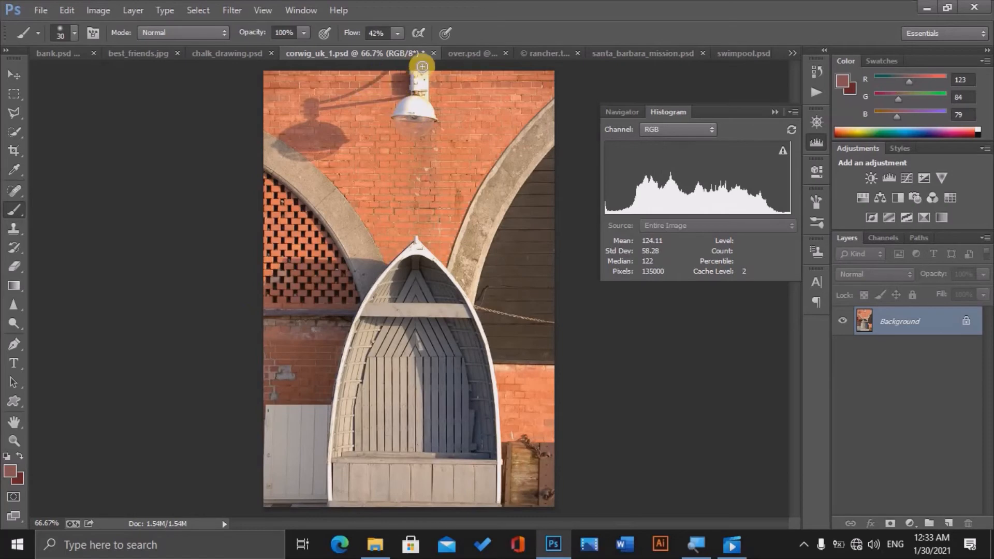
pyautogui.click(435, 53)
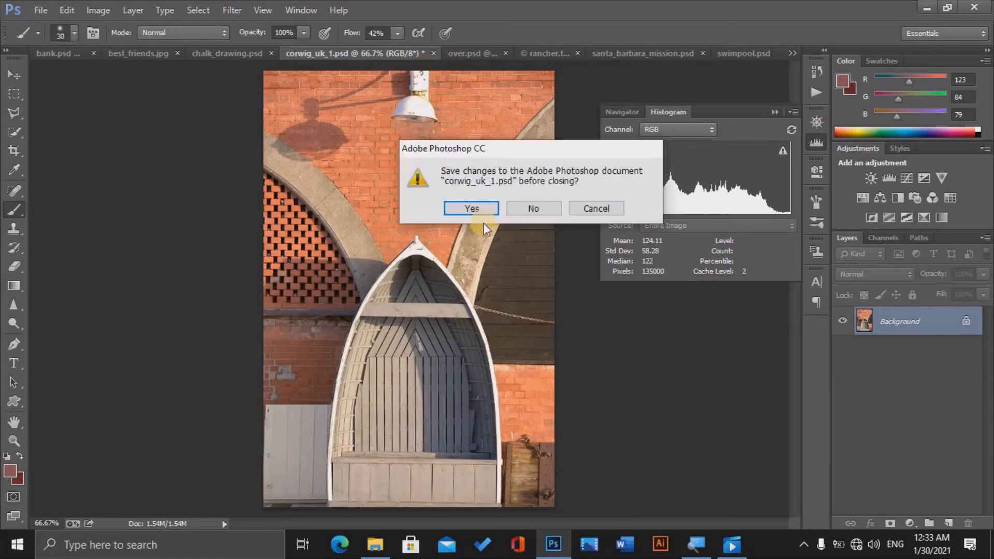
pyautogui.click(534, 209)
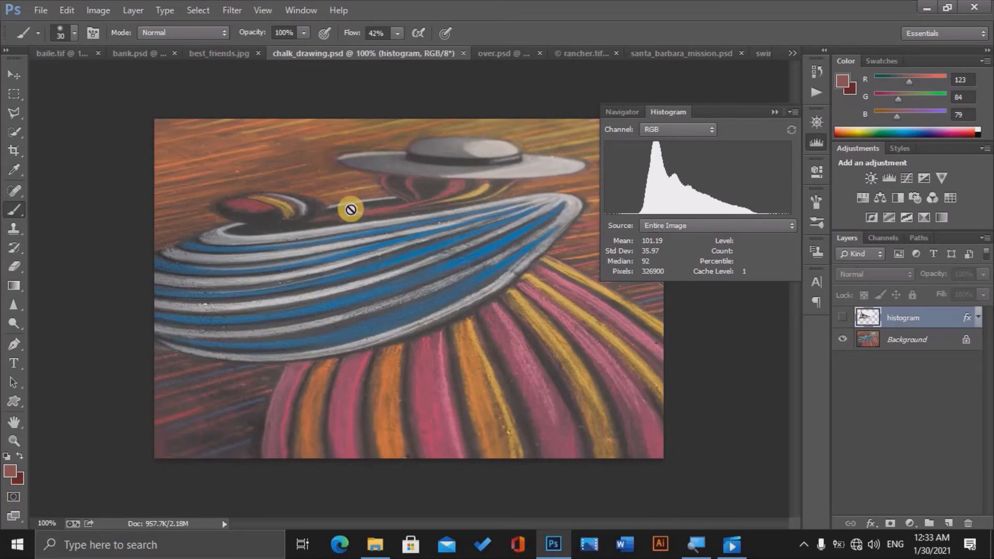
# Add a Levels adjustment layer to chalk_drawing.psd with RGB input black point 43 and white point 203, and close the file
pyautogui.moveTo(765, 210)
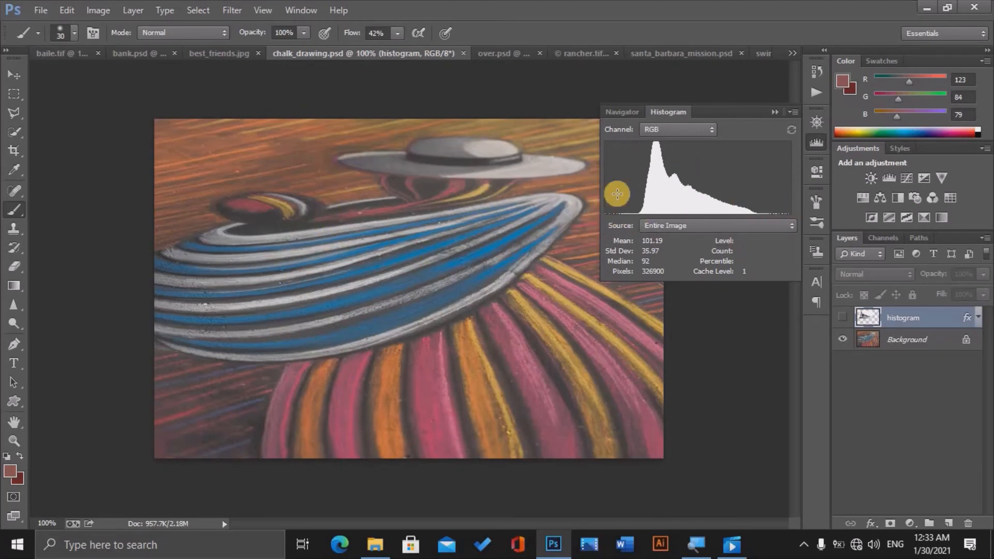
pyautogui.moveTo(622, 211)
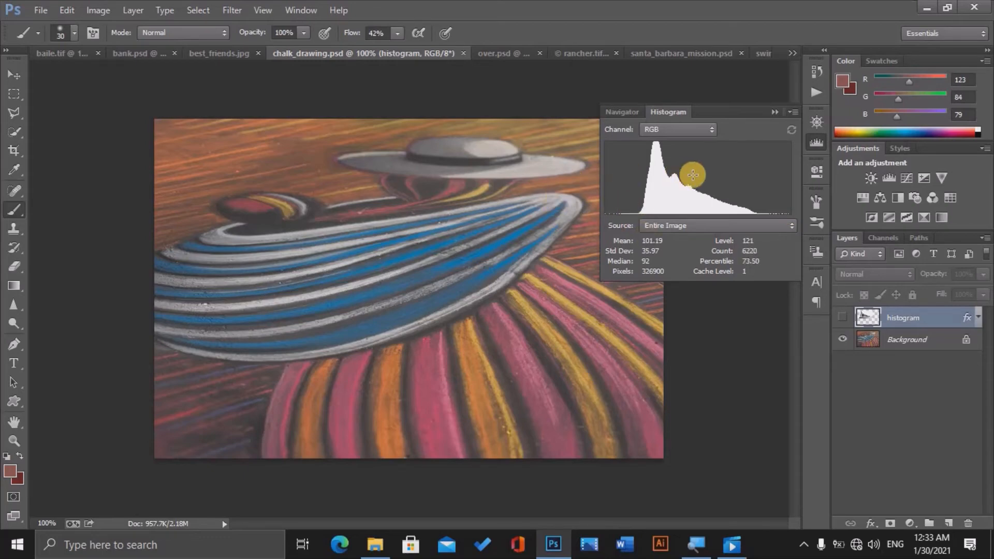
pyautogui.click(887, 177)
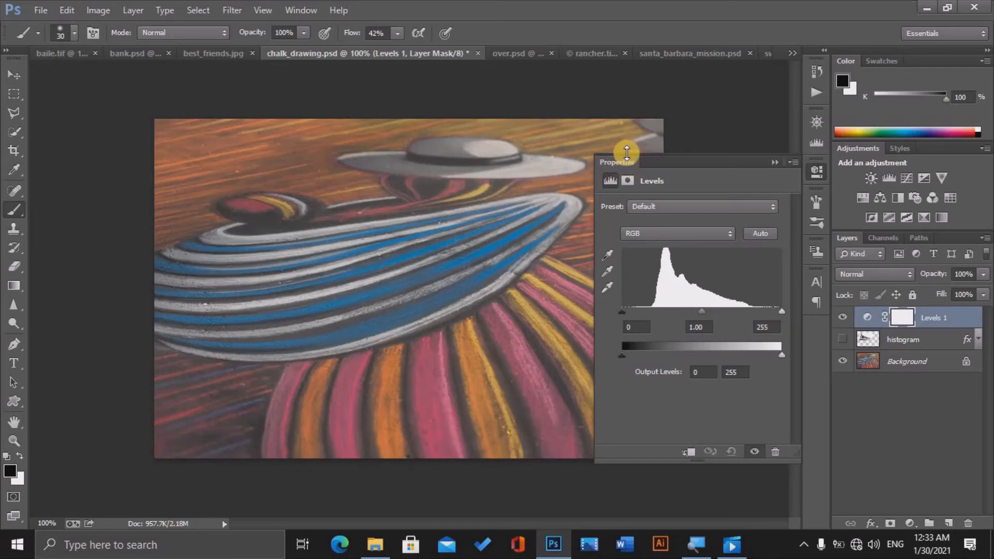
pyautogui.click(688, 232)
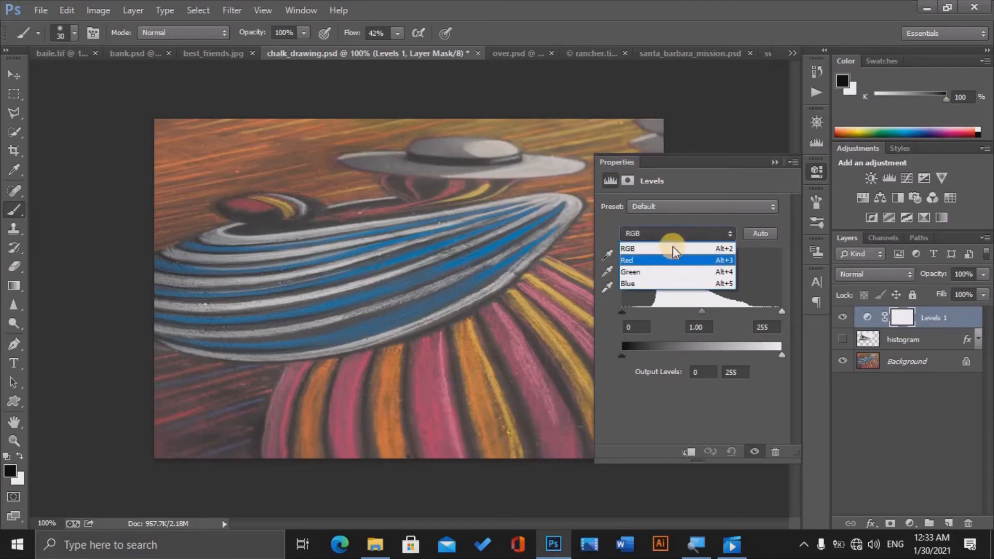
pyautogui.click(672, 248)
pyautogui.click(681, 233)
pyautogui.click(678, 249)
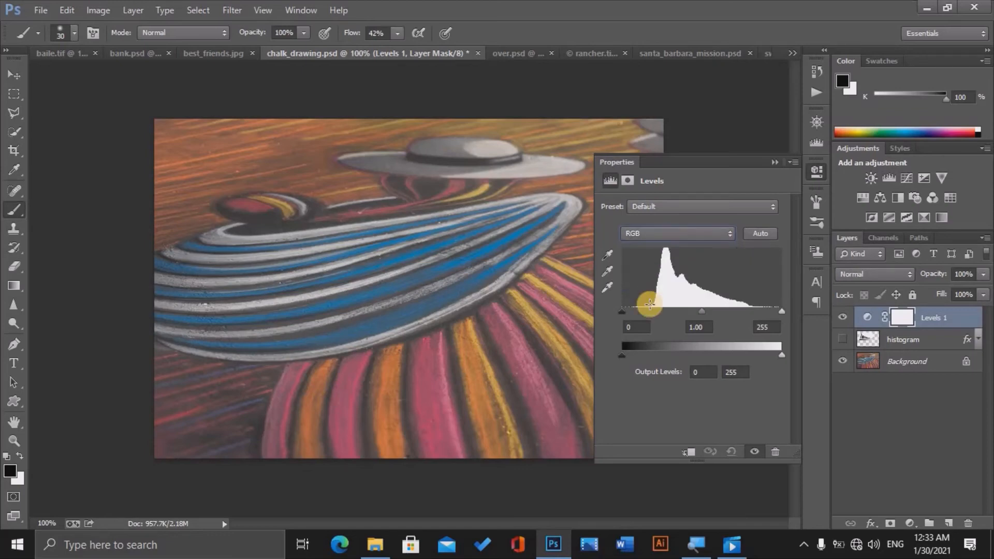
pyautogui.moveTo(623, 309); pyautogui.dragTo(649, 310)
pyautogui.moveTo(779, 309); pyautogui.dragTo(750, 310)
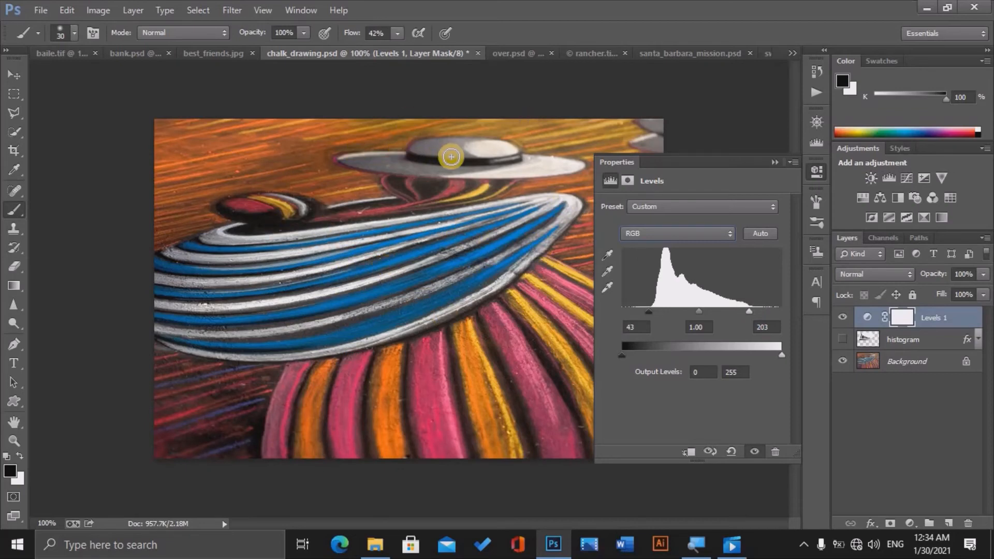
pyautogui.click(477, 53)
pyautogui.press('Escape')
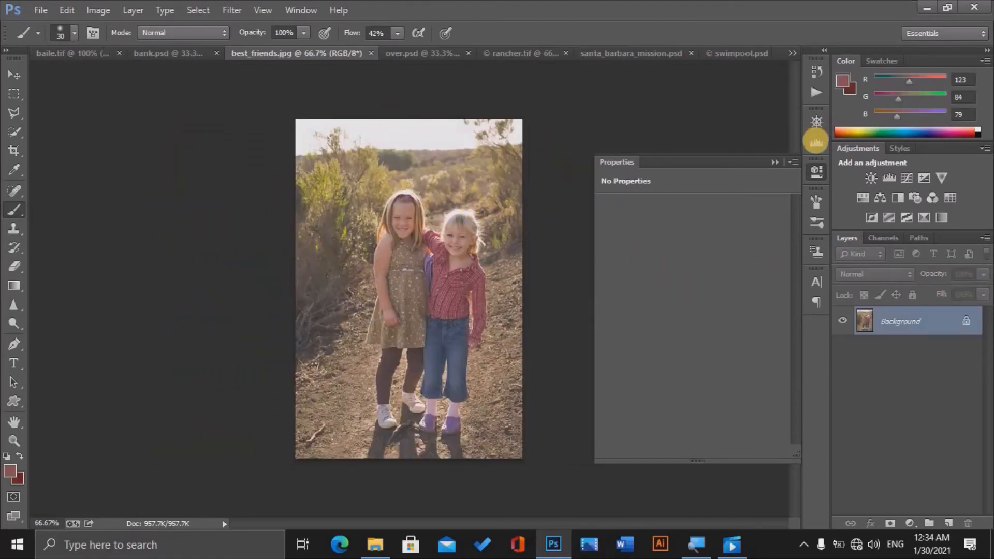
# Check the histogram of best_friends.jpg and add a Levels adjustment layer with RGB input black point 37 and white point 246
pyautogui.click(816, 141)
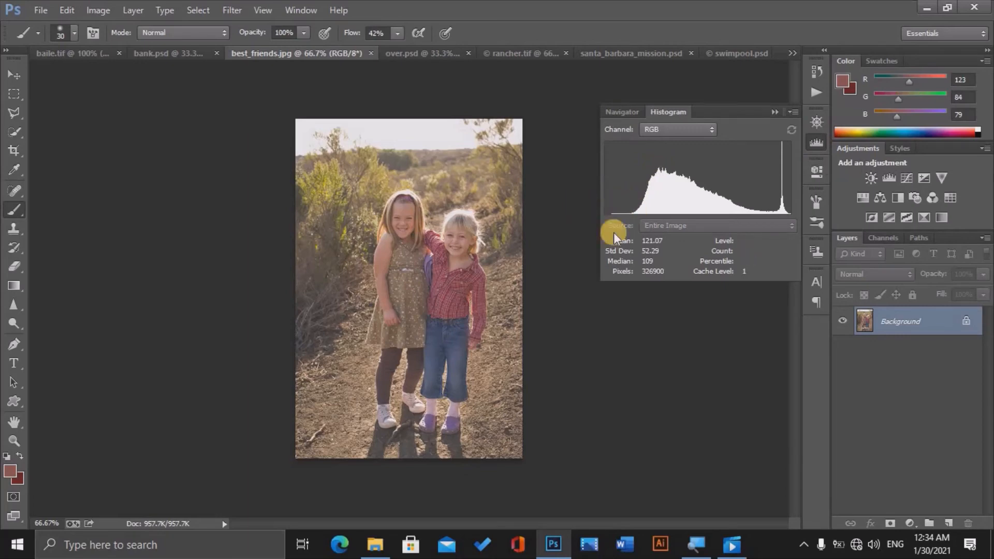
pyautogui.click(893, 176)
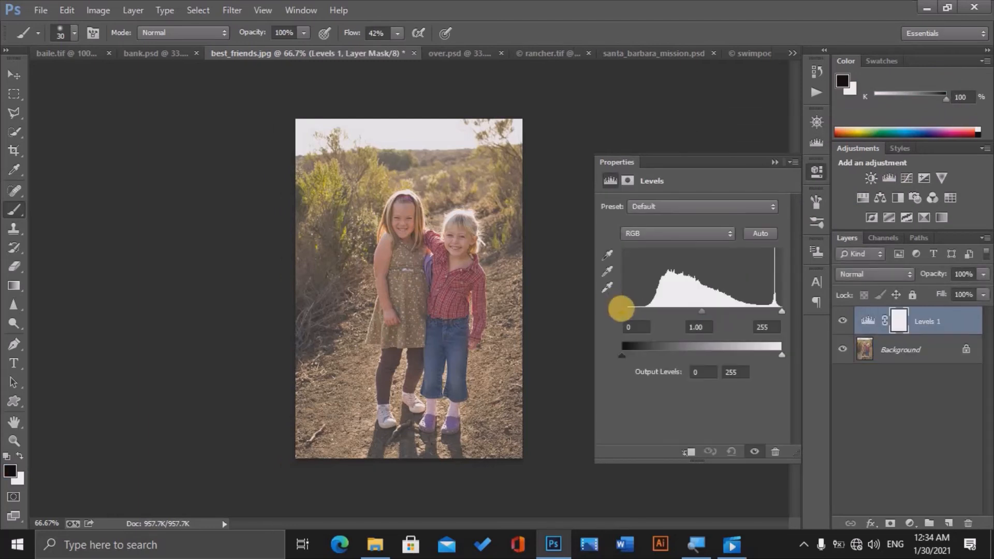
pyautogui.moveTo(627, 311); pyautogui.dragTo(645, 312)
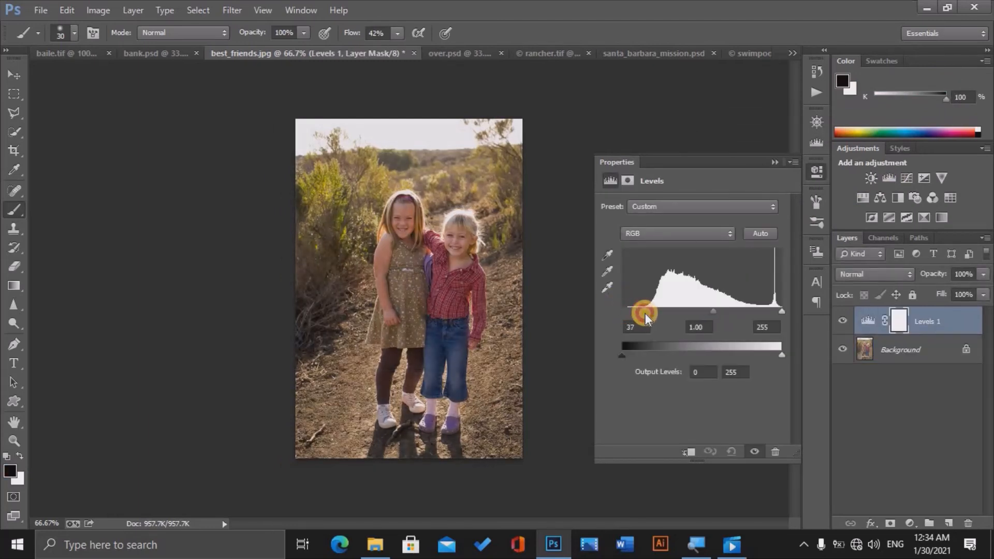
pyautogui.moveTo(781, 314); pyautogui.dragTo(776, 311)
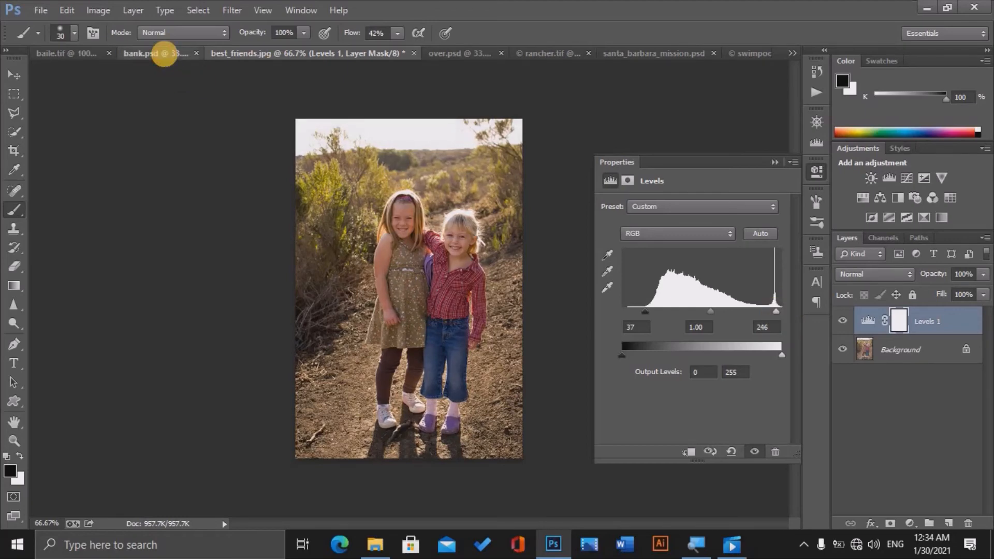
# Switch to bank.psd, check its histogram, and add a Levels adjustment layer with the RGB input white point at 181
pyautogui.click(157, 53)
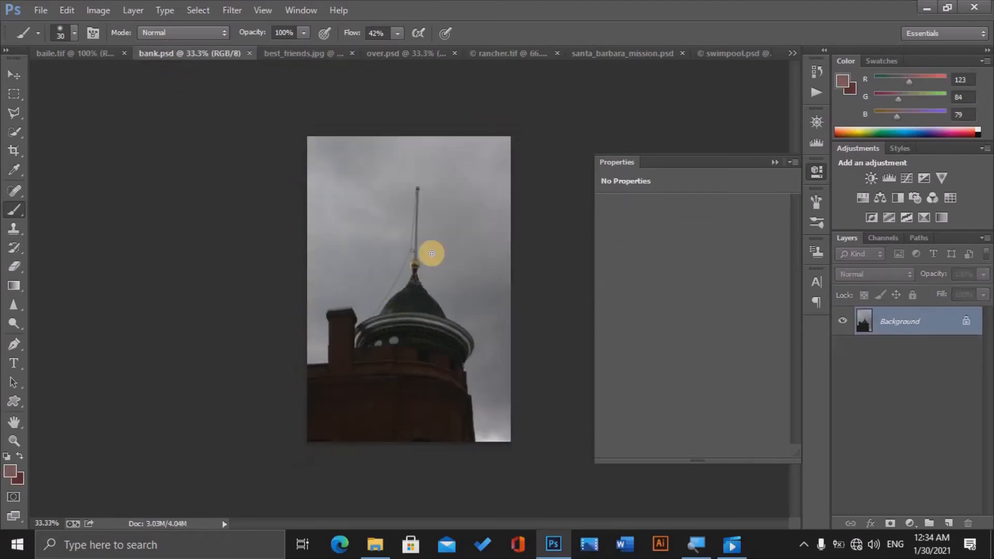
pyautogui.click(815, 147)
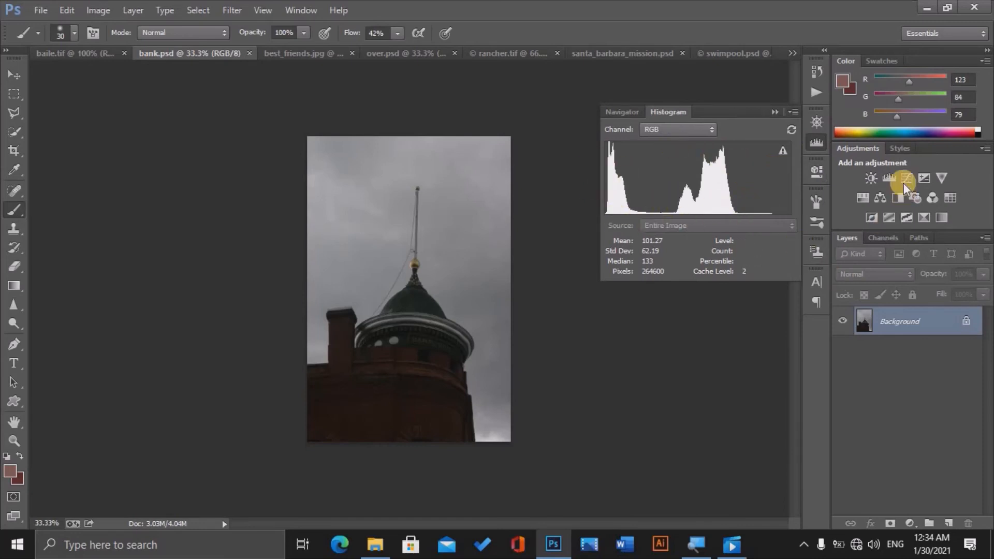
pyautogui.click(890, 180)
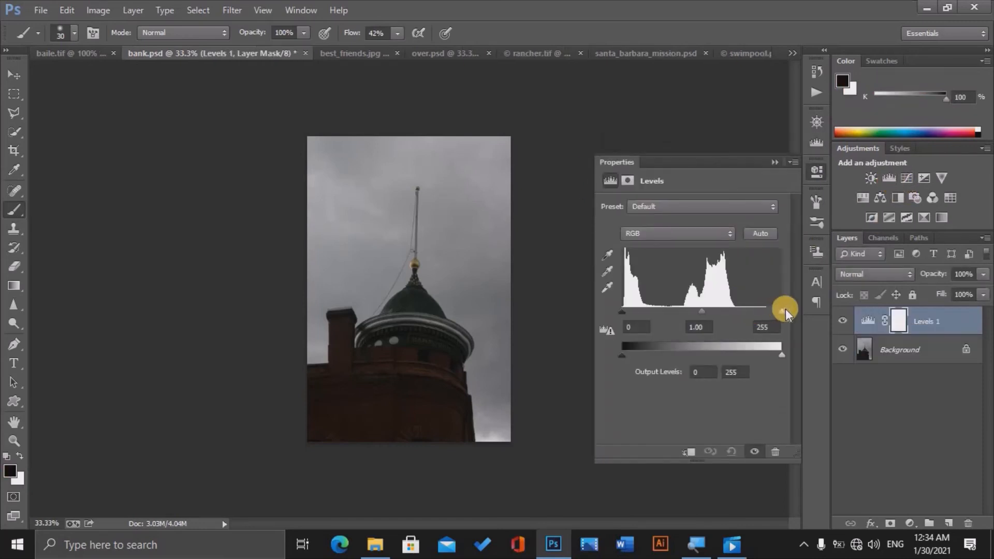
pyautogui.moveTo(780, 310); pyautogui.dragTo(733, 310)
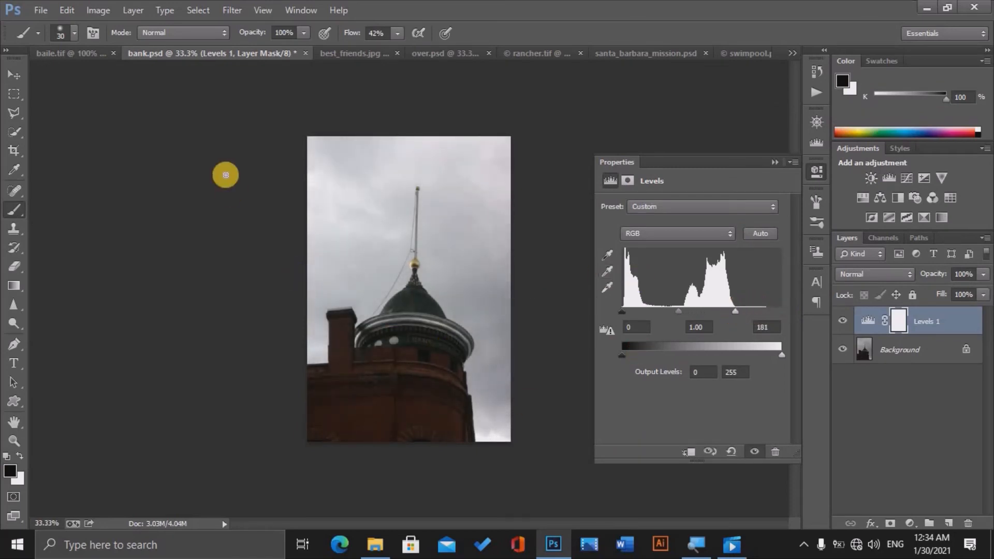
# Switch to baile.tif, check its histogram, and add a Levels adjustment layer with RGB input black point 32 and white point 233
pyautogui.click(76, 54)
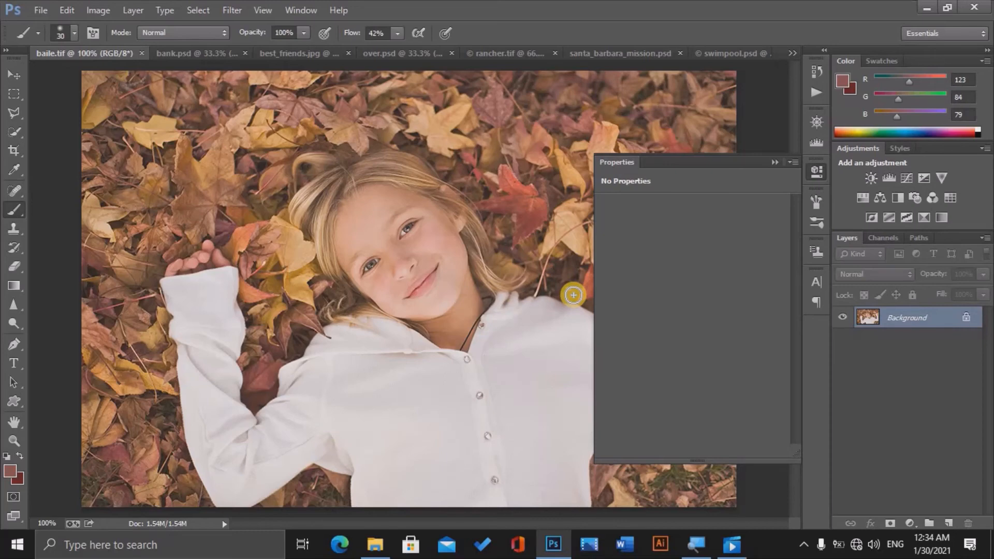
pyautogui.click(817, 142)
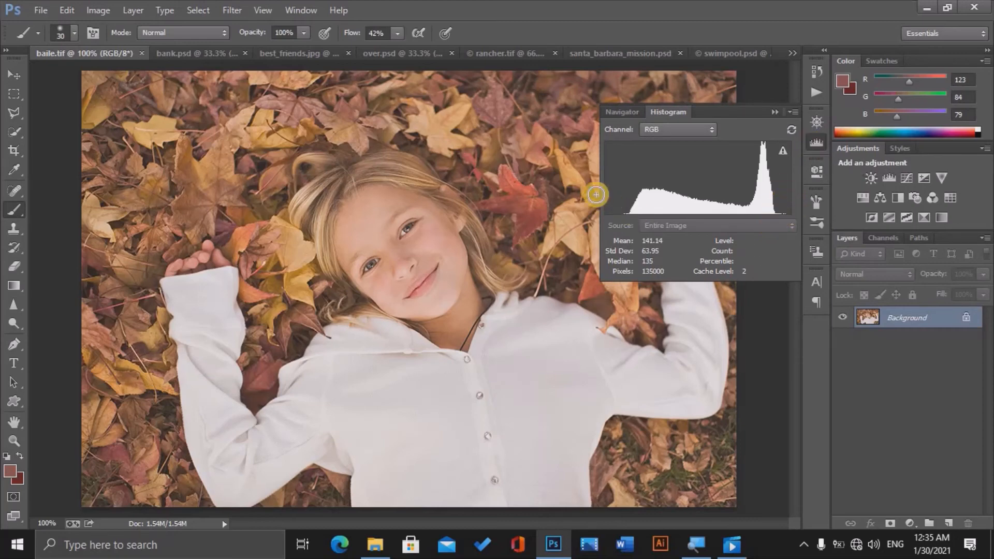
pyautogui.click(889, 179)
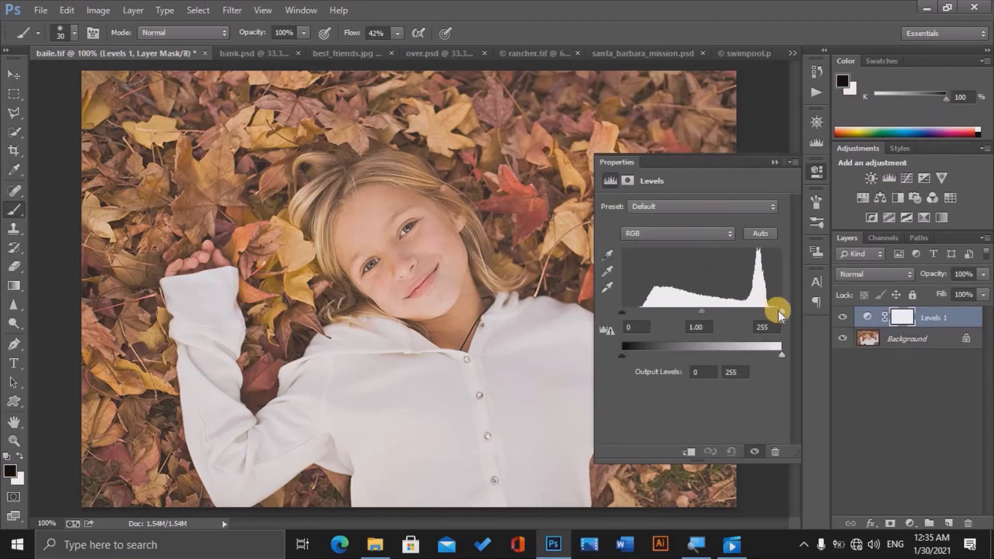
pyautogui.moveTo(779, 312); pyautogui.dragTo(768, 312)
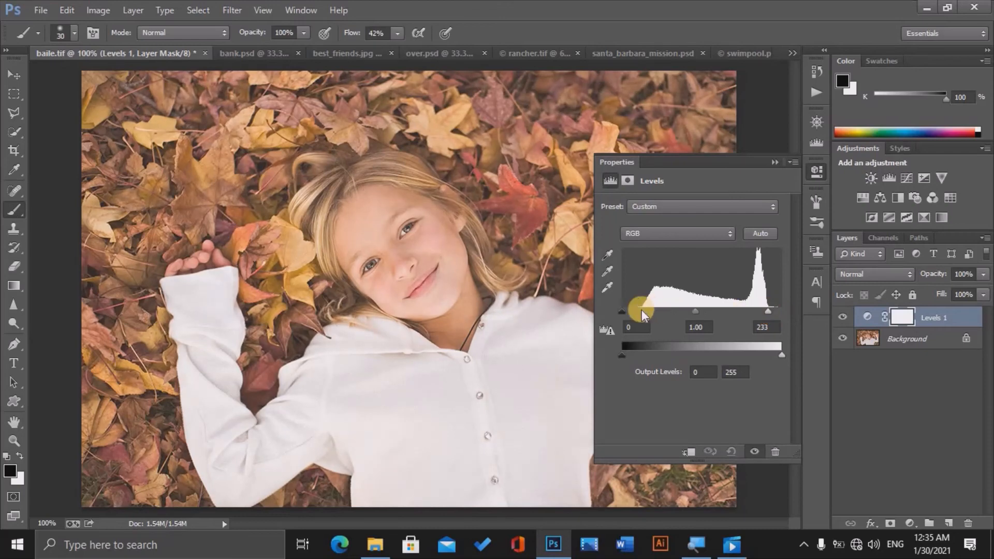
pyautogui.moveTo(621, 311); pyautogui.dragTo(641, 312)
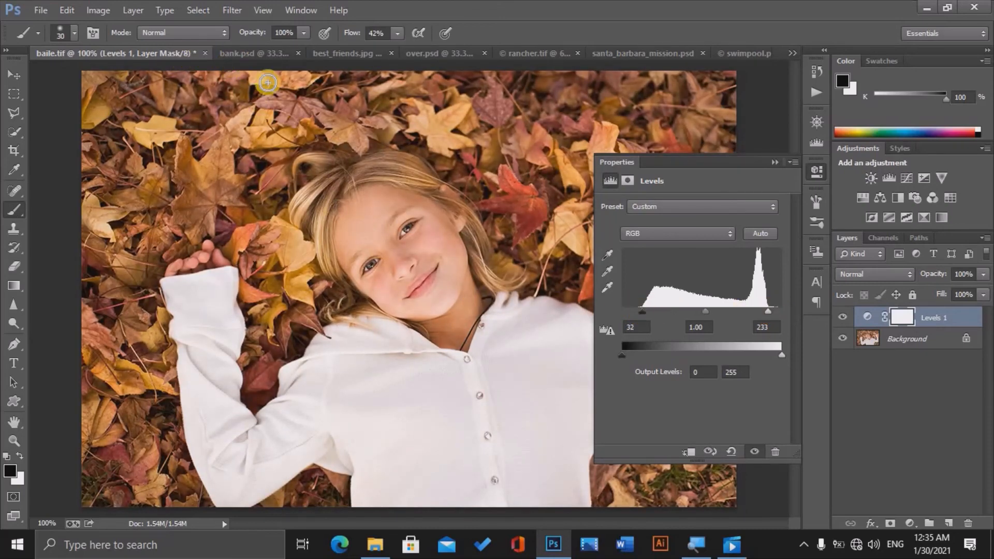
# Switch to over.psd, check its histogram, and add a Levels adjustment layer with the RGB input black point at 189
pyautogui.click(262, 55)
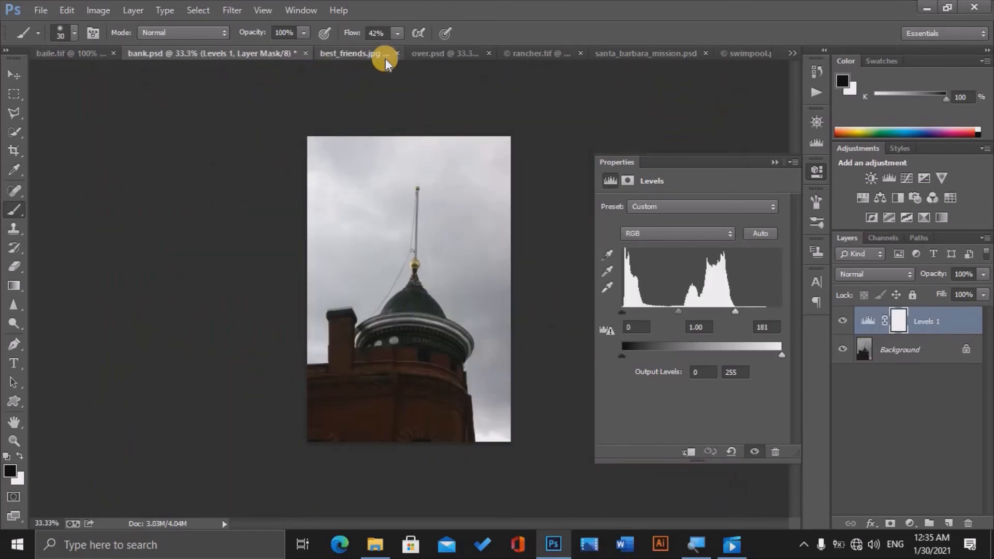
pyautogui.click(386, 55)
pyautogui.click(498, 57)
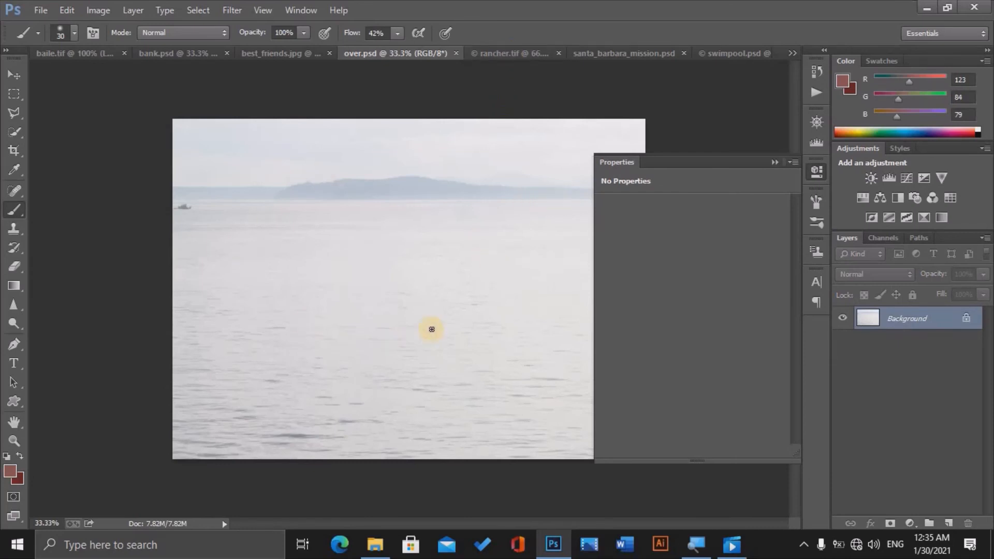
pyautogui.click(814, 146)
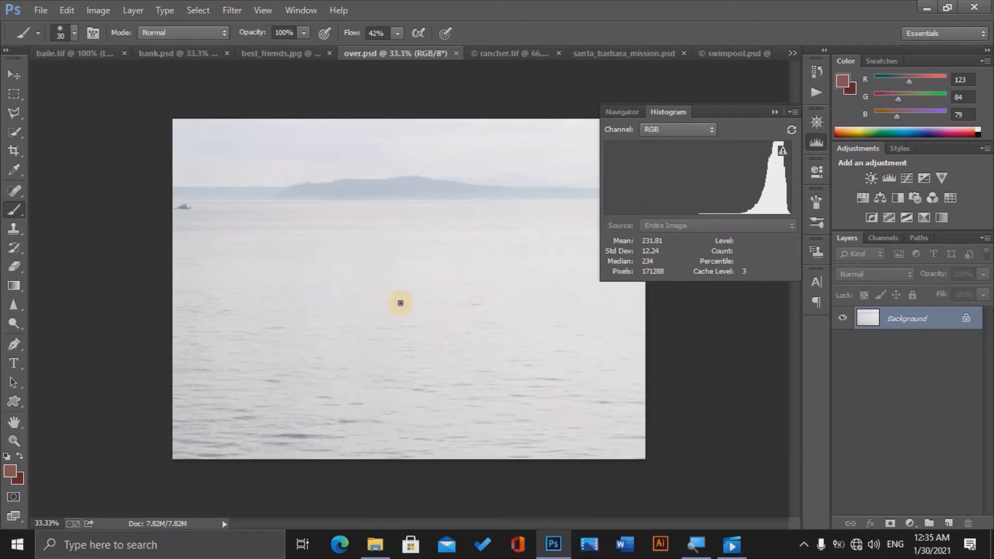
pyautogui.click(889, 177)
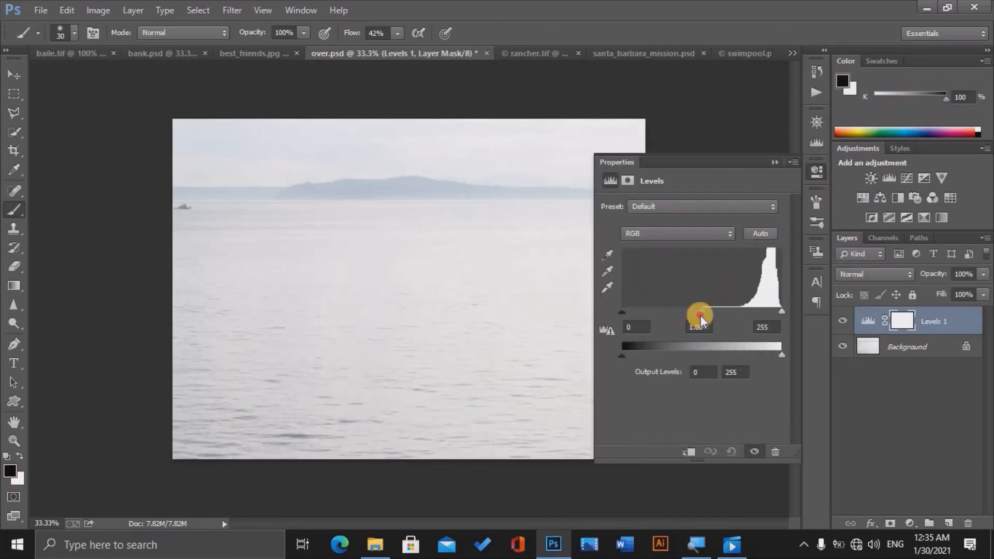
pyautogui.moveTo(700, 315); pyautogui.dragTo(738, 317)
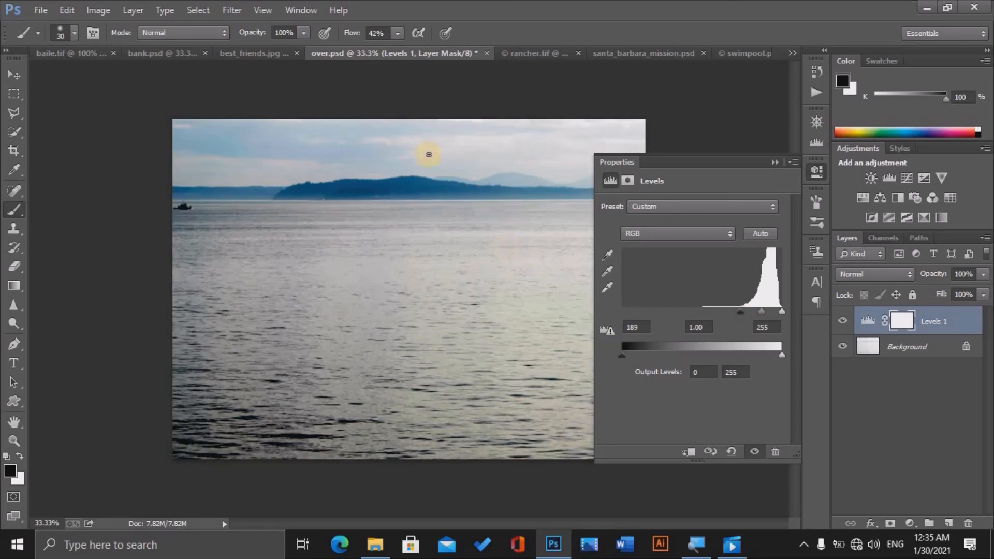
# Switch to rancher.tif and add a Levels adjustment layer with the RGB input black point at 45
pyautogui.click(533, 52)
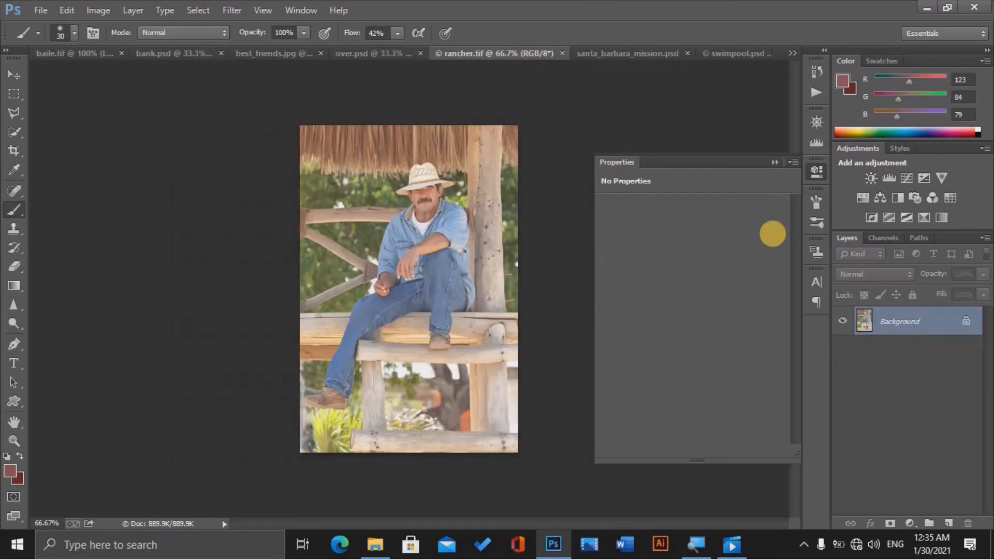
pyautogui.click(890, 179)
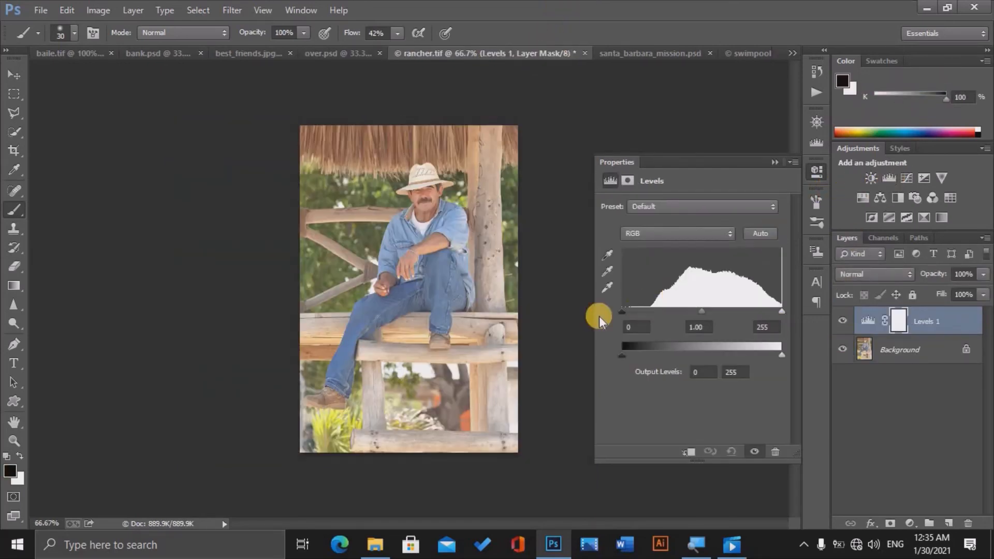
pyautogui.moveTo(622, 309); pyautogui.dragTo(650, 312)
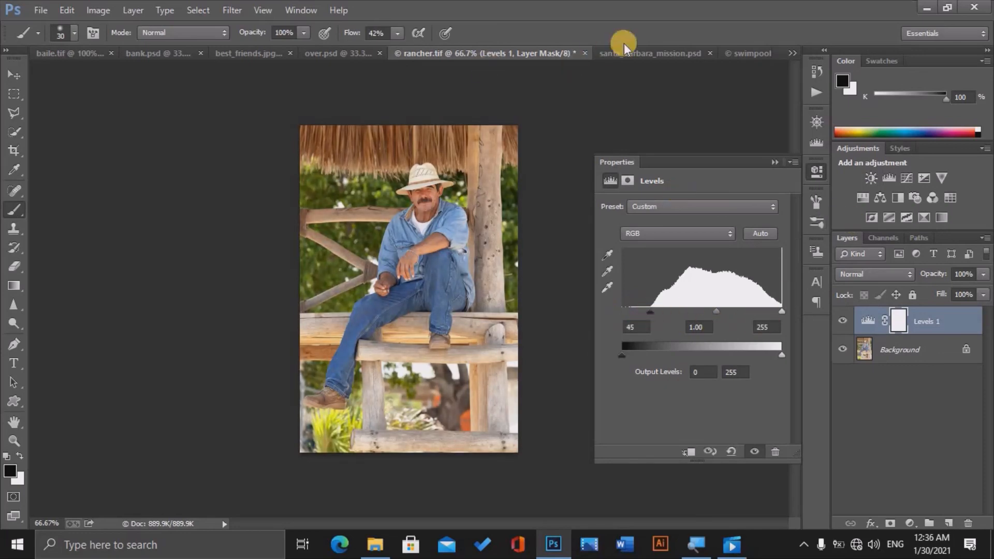
# Switch to santa_barbara_mission.psd and add a Levels adjustment layer with RGB input black point 27 and white point 190
pyautogui.click(646, 51)
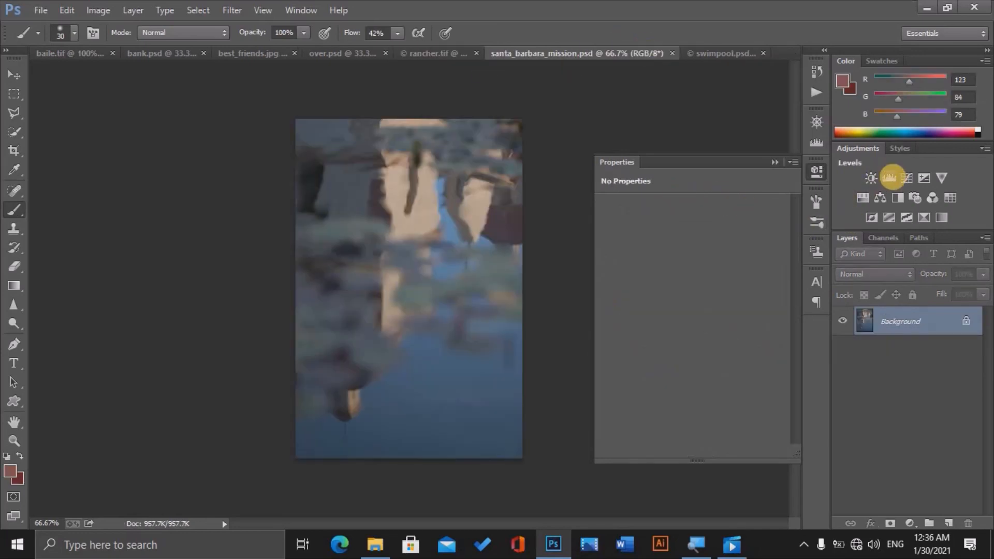
pyautogui.click(893, 177)
pyautogui.moveTo(623, 311); pyautogui.dragTo(639, 312)
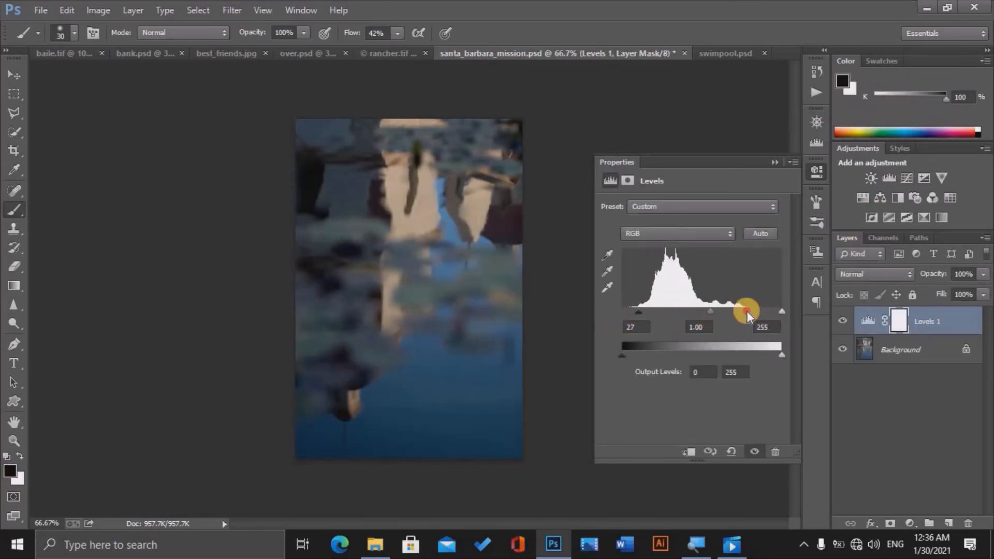
pyautogui.moveTo(746, 310); pyautogui.dragTo(742, 311)
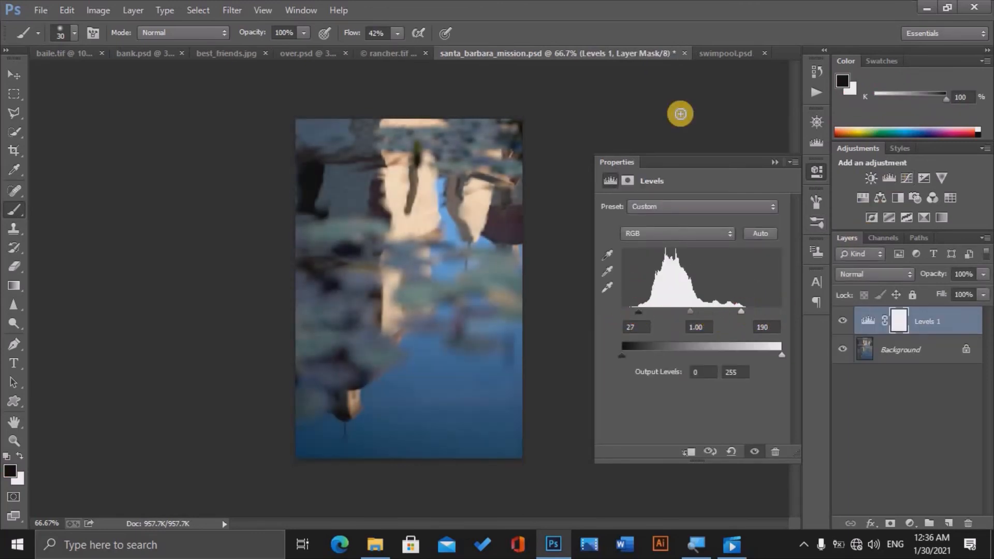
# Switch to swimpool.psd, add a Levels adjustment layer with RGB input black point 28 and white point 212, and collapse its properties
pyautogui.click(719, 48)
pyautogui.click(889, 178)
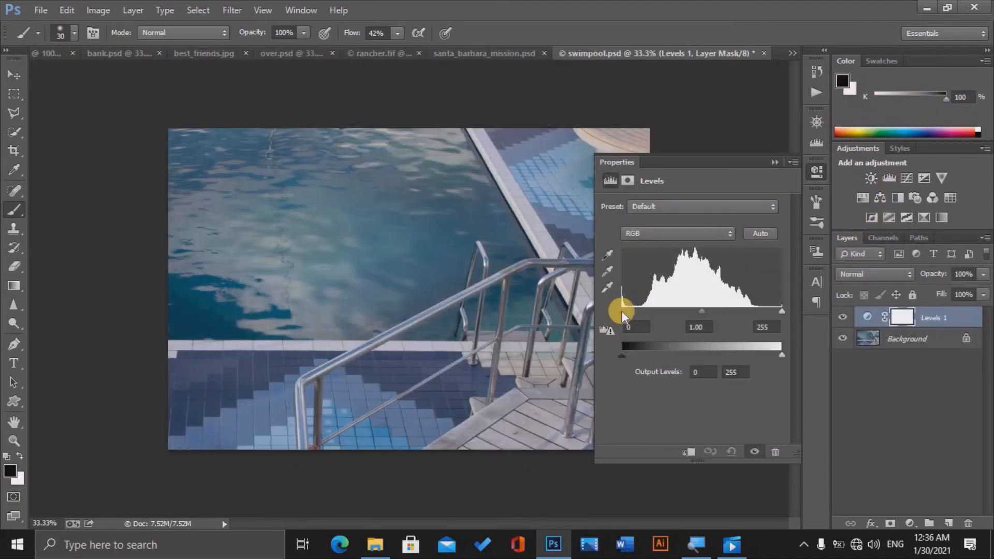
pyautogui.moveTo(622, 312); pyautogui.dragTo(639, 312)
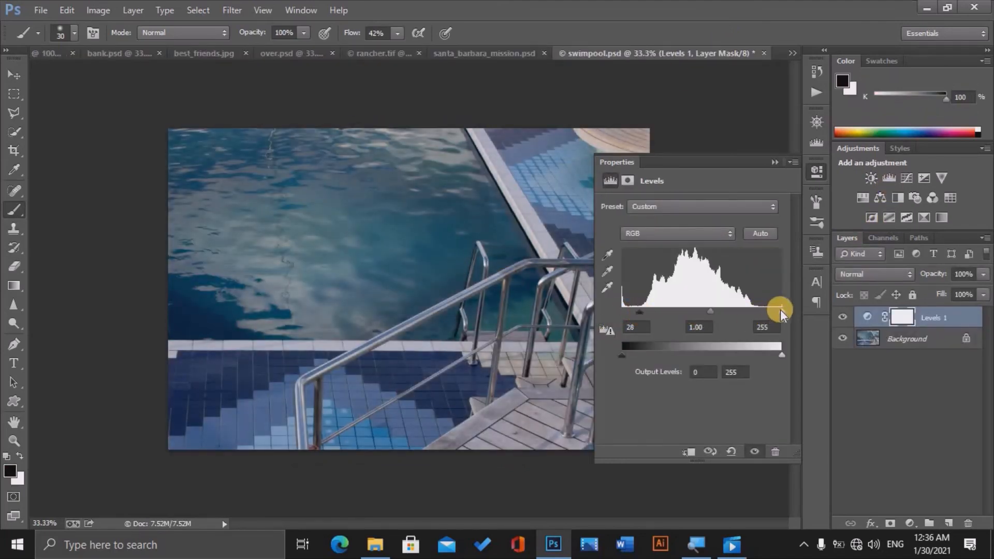
pyautogui.moveTo(782, 310); pyautogui.dragTo(755, 311)
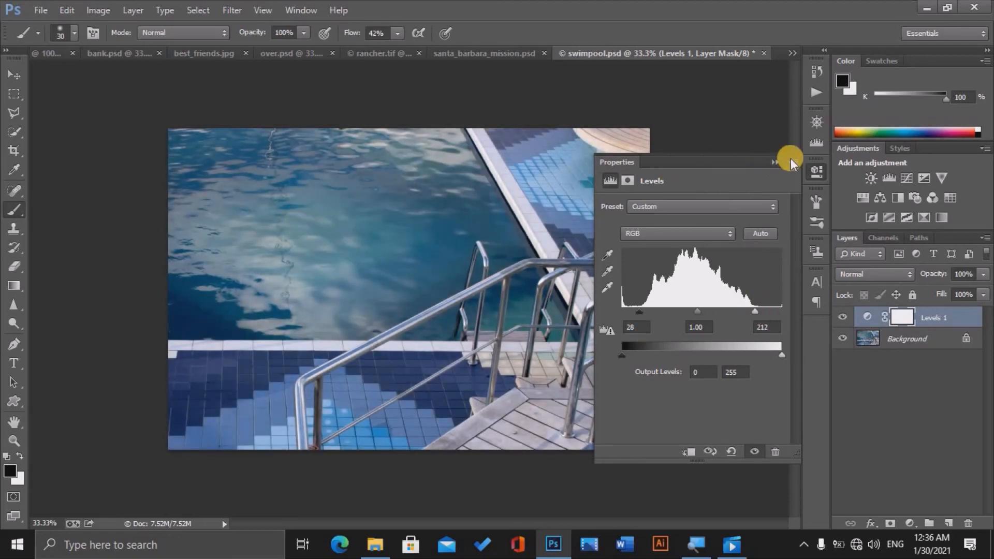
pyautogui.click(774, 161)
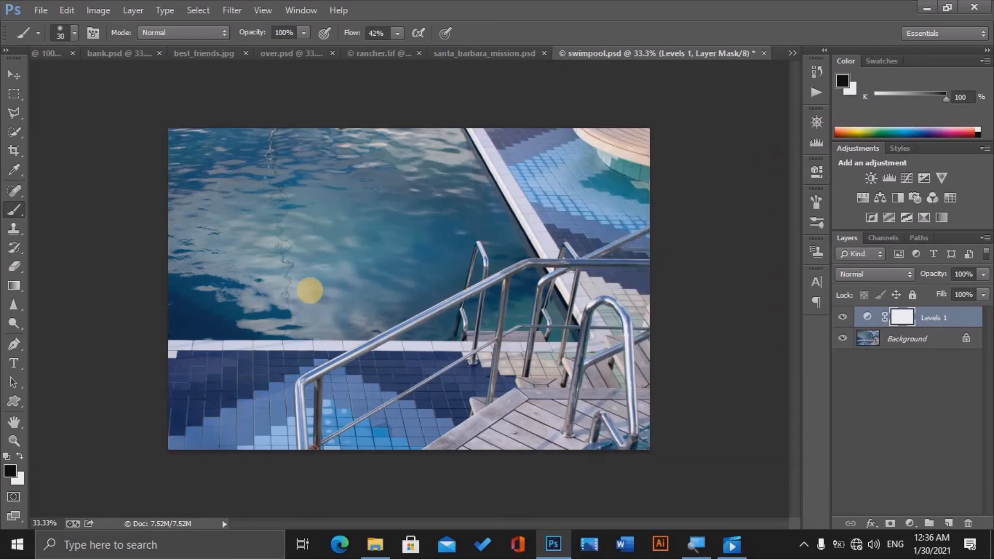